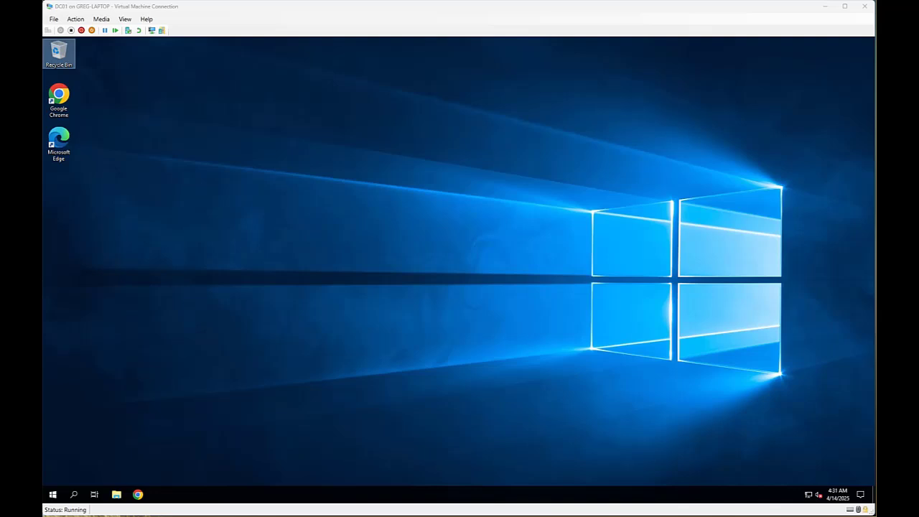
Open the network location \\damoncloud.com in File Explorer.
{"action": "left_click", "coordinate": [116, 495]}
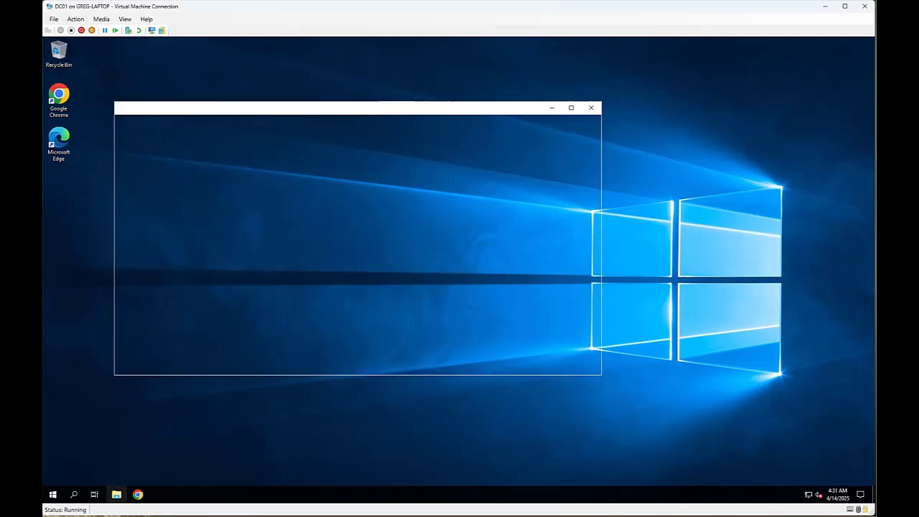
{"action": "left_click", "coordinate": [323, 132]}
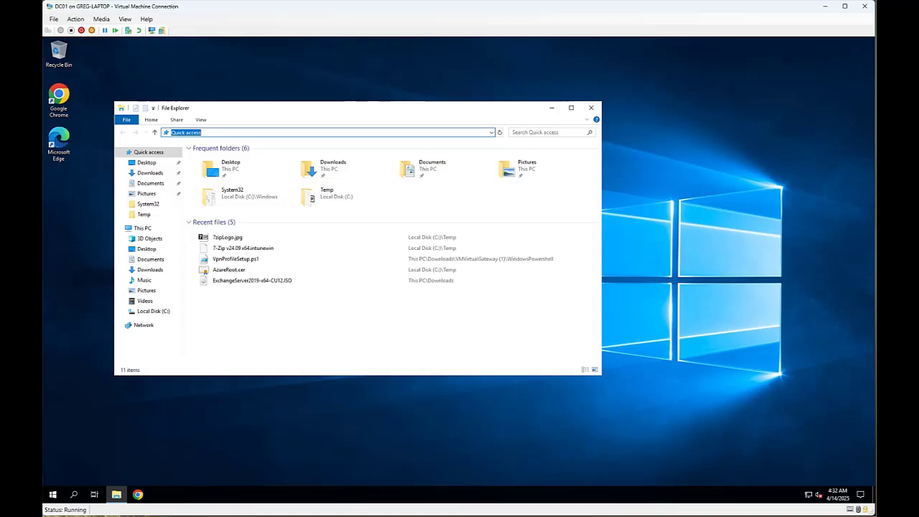
{"action": "type", "text": "\\\\"}
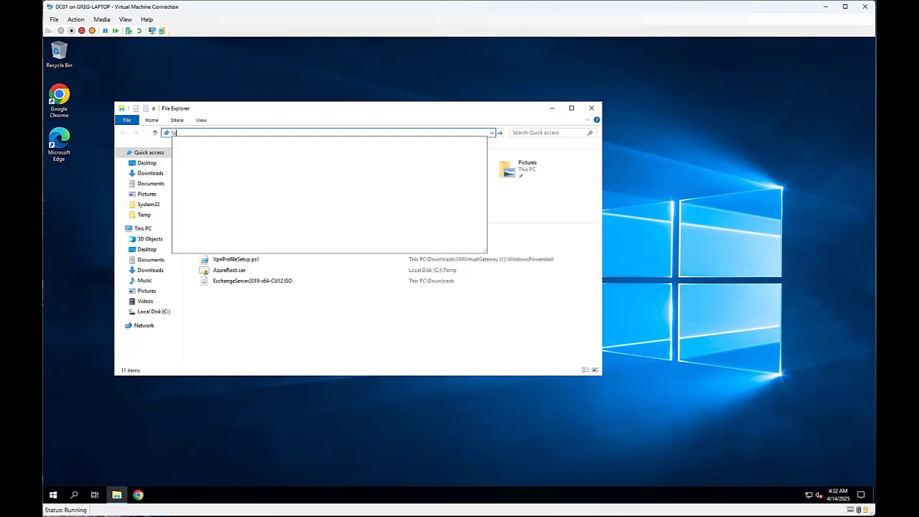
{"action": "type", "text": "damon"}
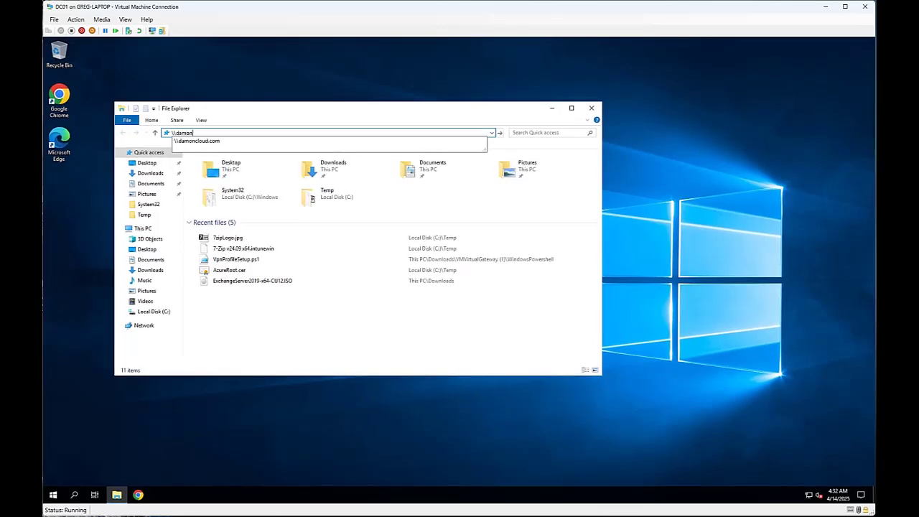
{"action": "key", "text": "Down"}
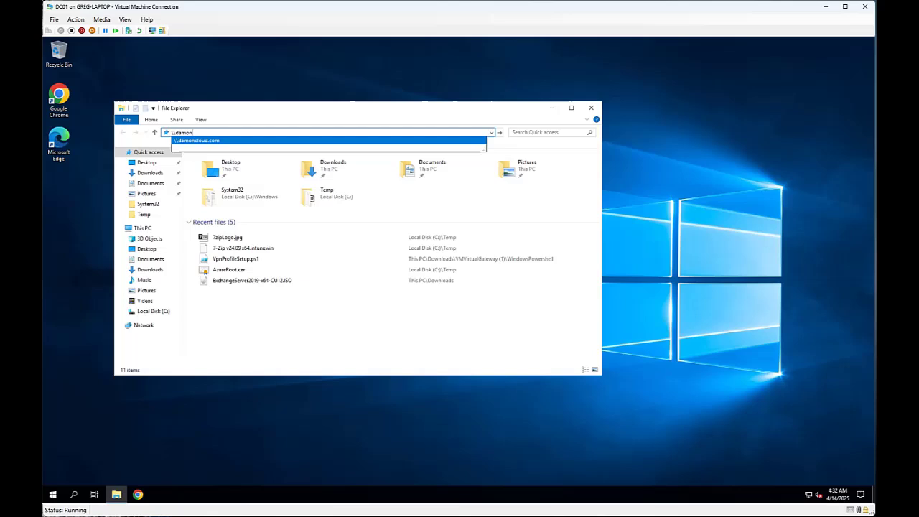
{"action": "key", "text": "Return"}
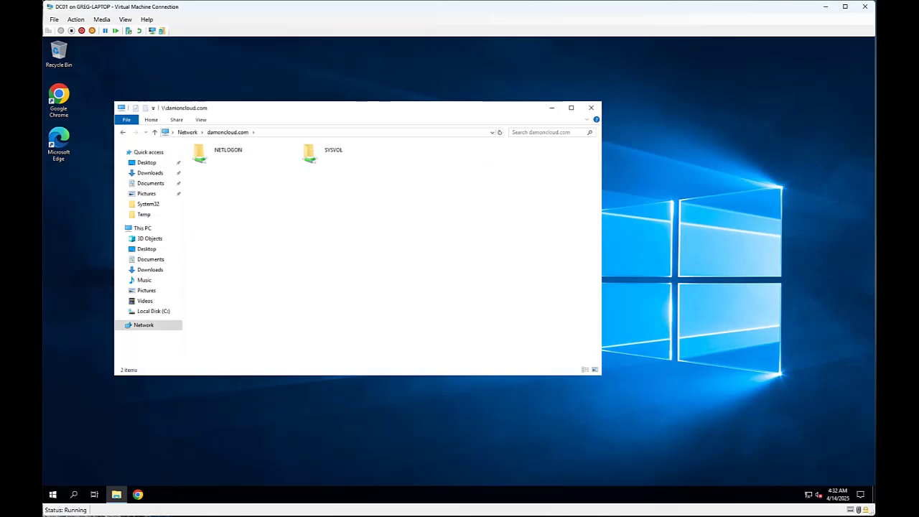
Open the PolicyDefinitions folder under SYSVOL, DAMONCLOUD.COM, Policies.
{"action": "double_click", "coordinate": [320, 155]}
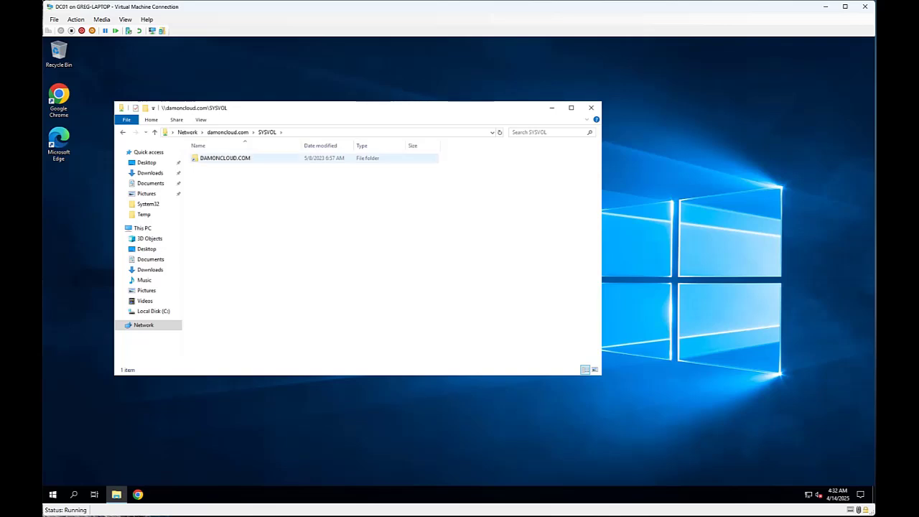
{"action": "double_click", "coordinate": [233, 158]}
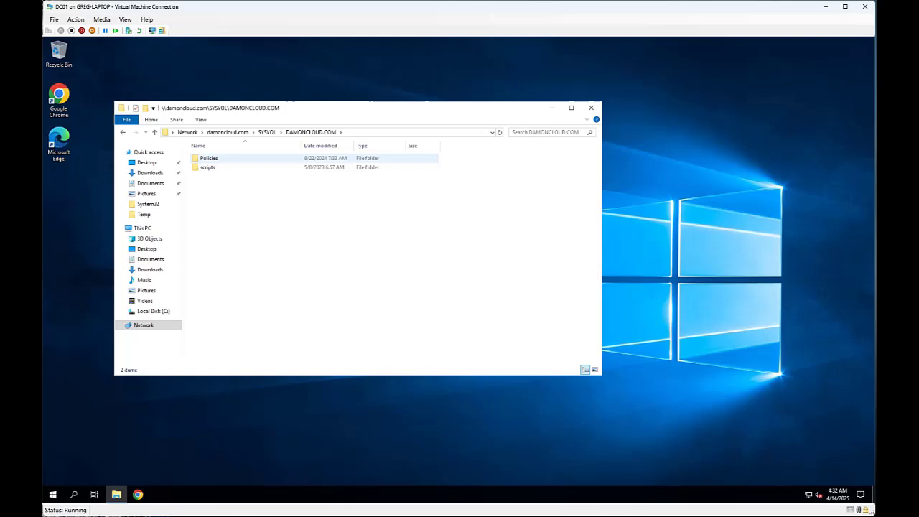
{"action": "double_click", "coordinate": [208, 158]}
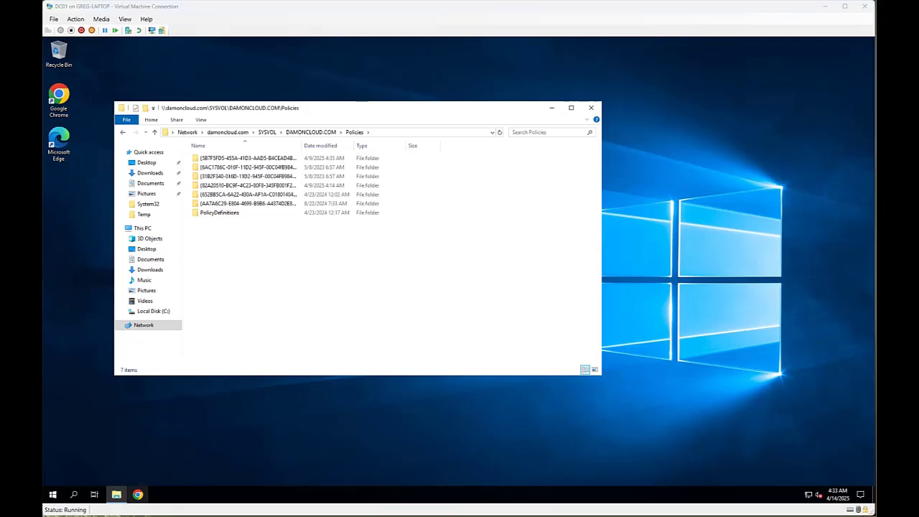
{"action": "double_click", "coordinate": [219, 213]}
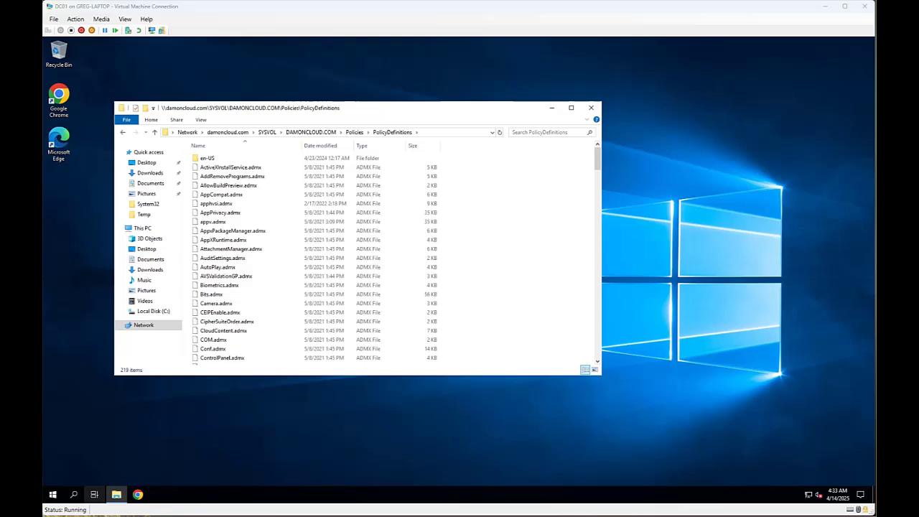
Inspect the PolicyDefinitions network path and the files in its en-US subfolder, and return to PolicyDefinitions.
{"action": "left_click", "coordinate": [454, 132]}
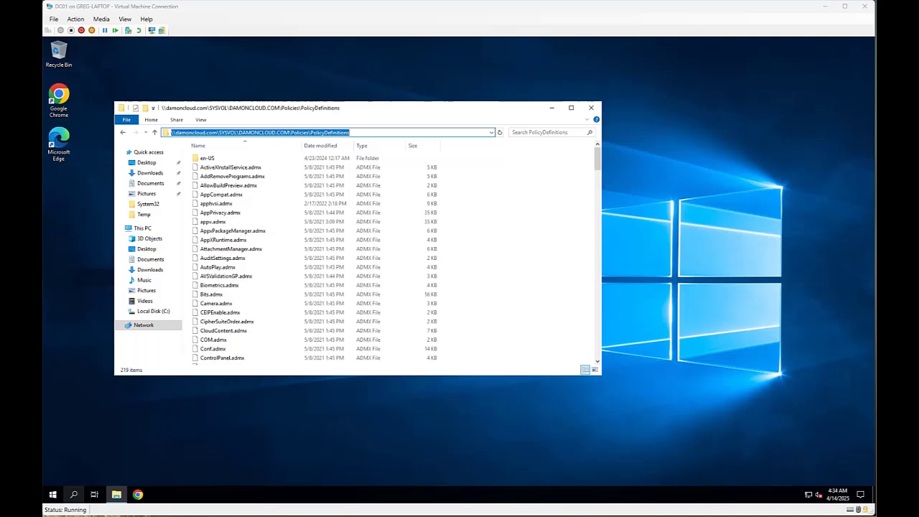
{"action": "double_click", "coordinate": [208, 158]}
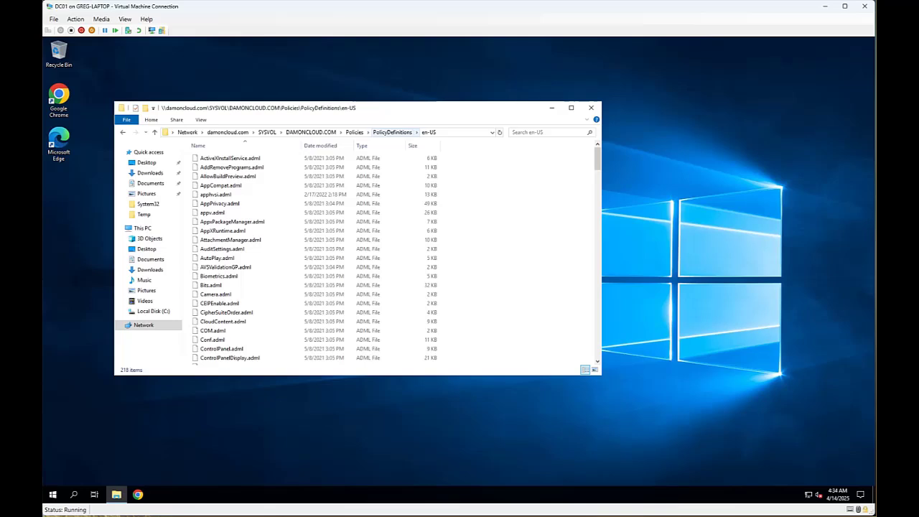
{"action": "left_click", "coordinate": [392, 132]}
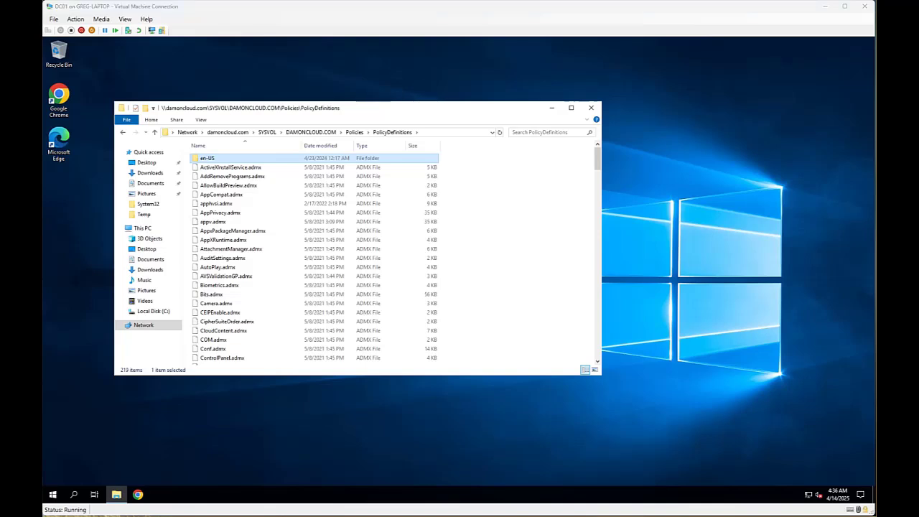
{"action": "left_click", "coordinate": [138, 494]}
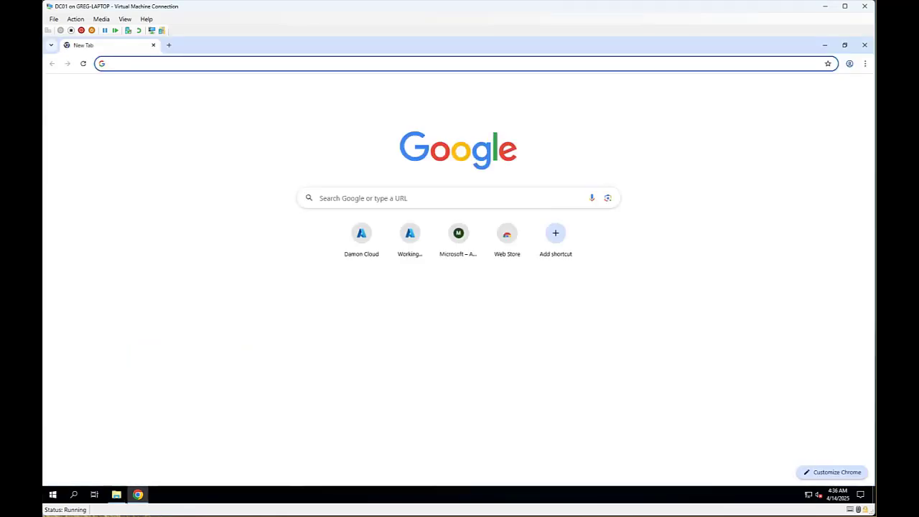
{"action": "left_click", "coordinate": [116, 63]}
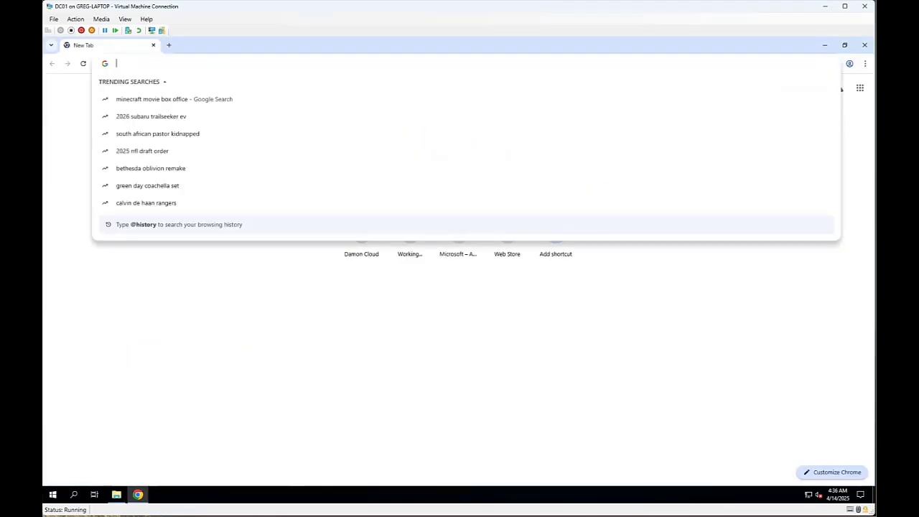
{"action": "type", "text": "https://learn.microsoft.com/en-us/troubleshoot/windows-client/group-policy/create-and-manage-central-store"}
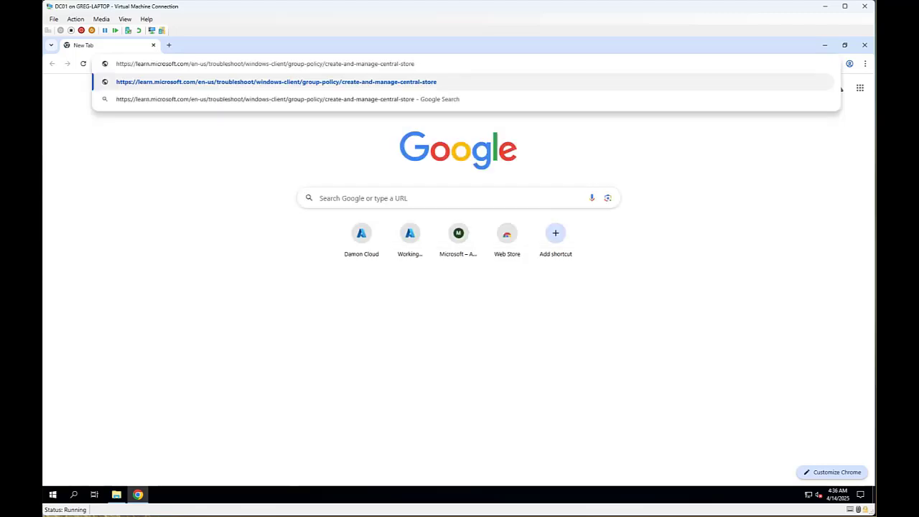
{"action": "key", "text": "Return"}
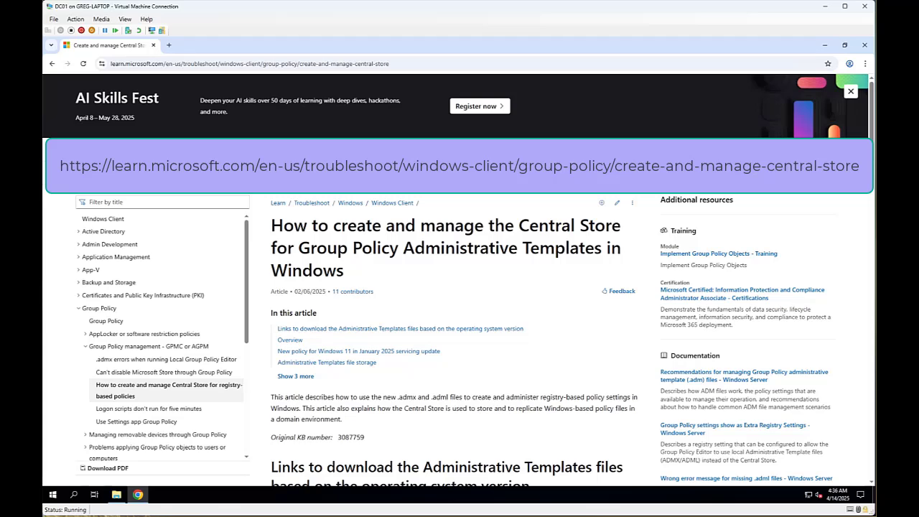
Download the Administrative Templates (.admx) for Windows 11 2024 Update (24H2) from the link in the article.
{"action": "scroll", "coordinate": [459, 288], "scroll_direction": "down", "scroll_amount": 2}
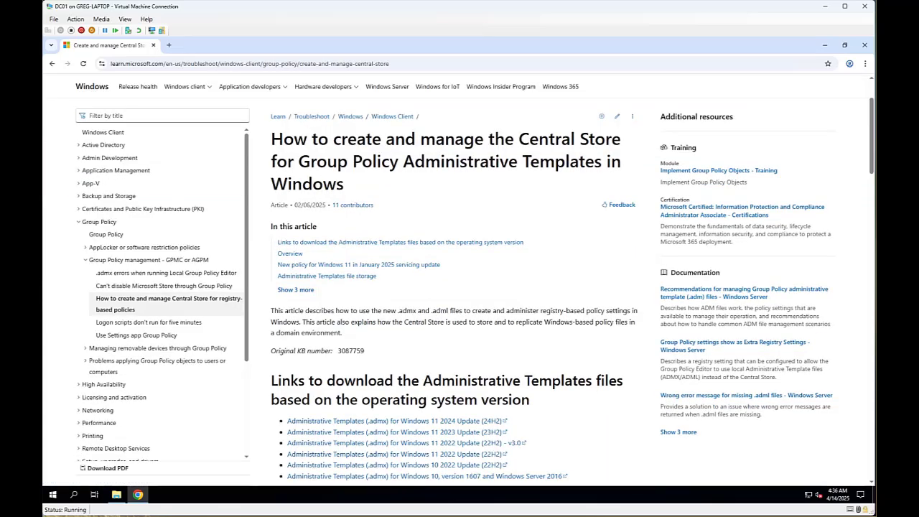
{"action": "scroll", "coordinate": [458, 287], "scroll_direction": "down", "scroll_amount": 1}
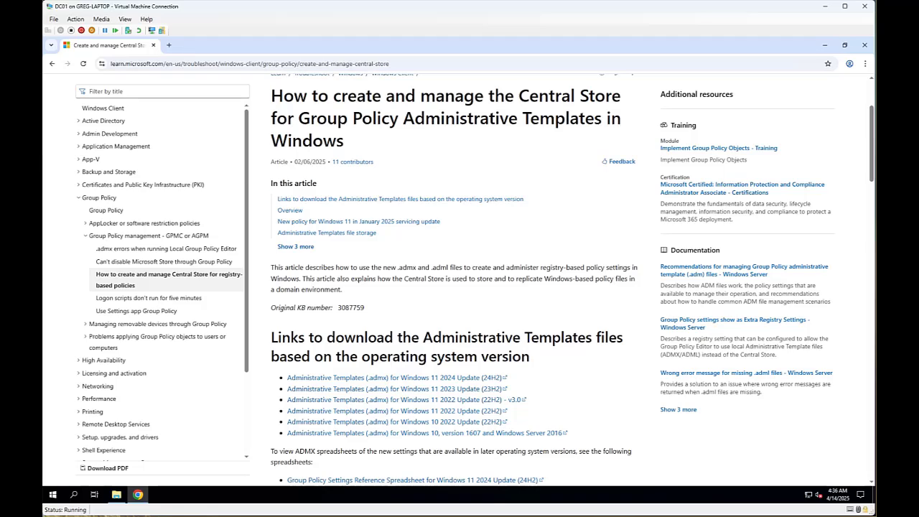
{"action": "scroll", "coordinate": [445, 302], "scroll_direction": "down", "scroll_amount": 1}
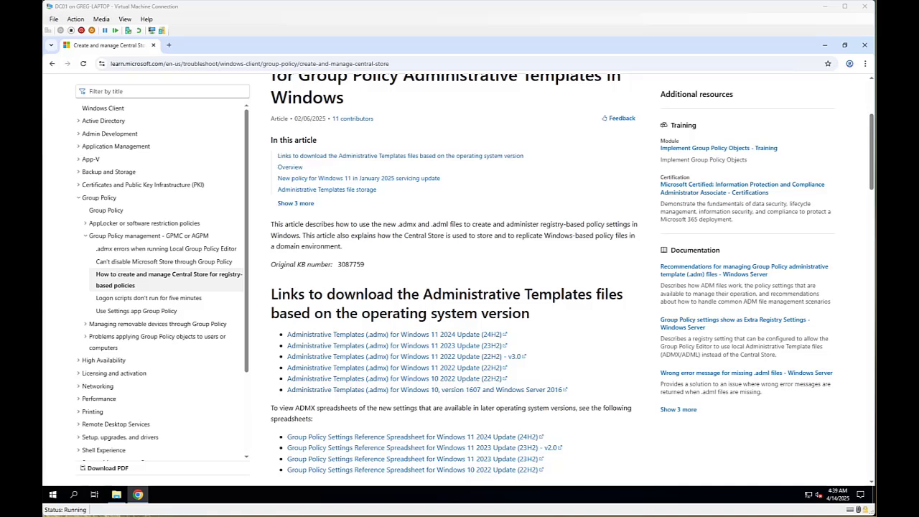
{"action": "left_click", "coordinate": [337, 335]}
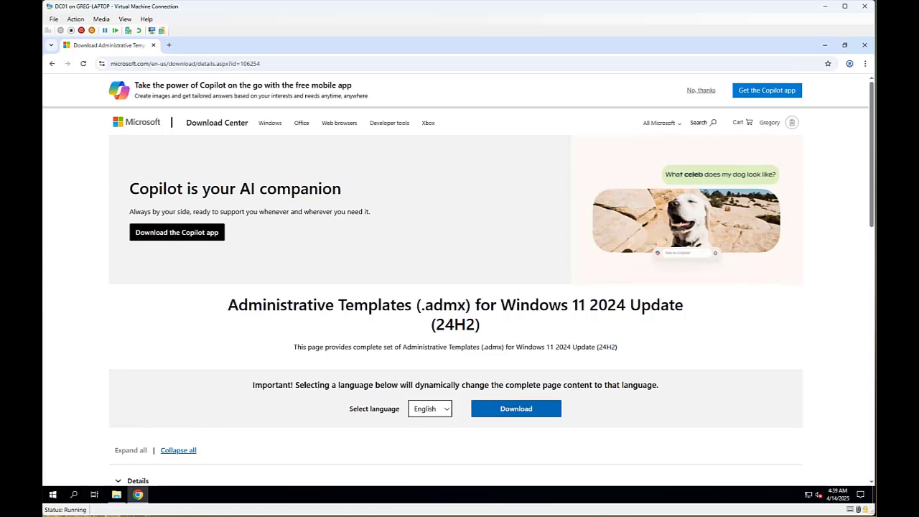
{"action": "scroll", "coordinate": [456, 278], "scroll_direction": "down", "scroll_amount": 2}
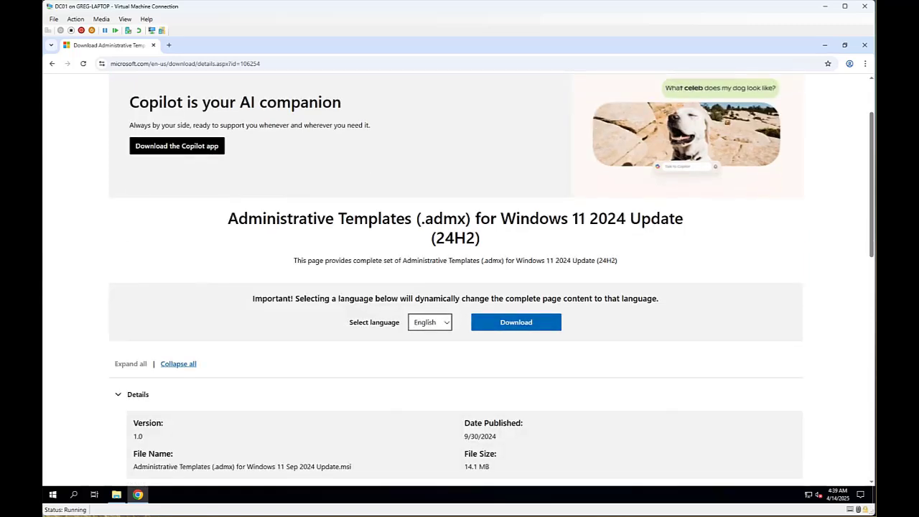
{"action": "left_click", "coordinate": [516, 322]}
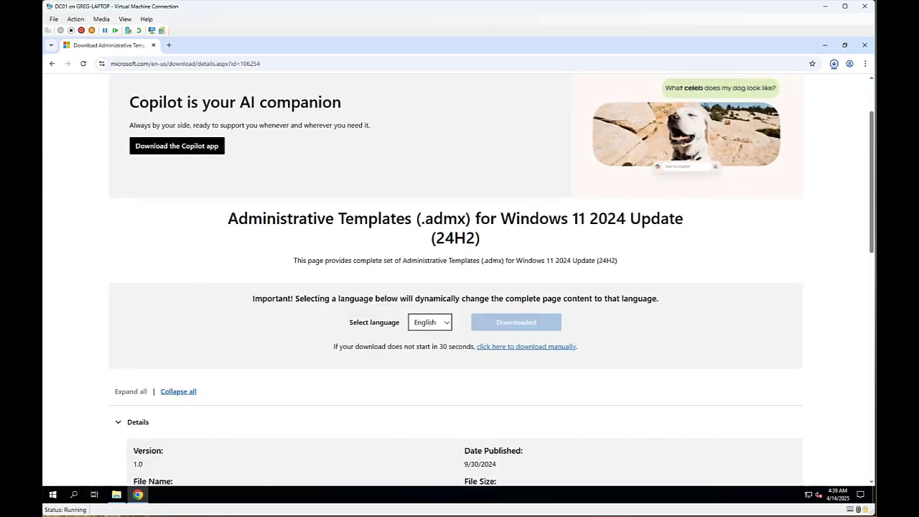
{"action": "scroll", "coordinate": [457, 279], "scroll_direction": "down", "scroll_amount": 3}
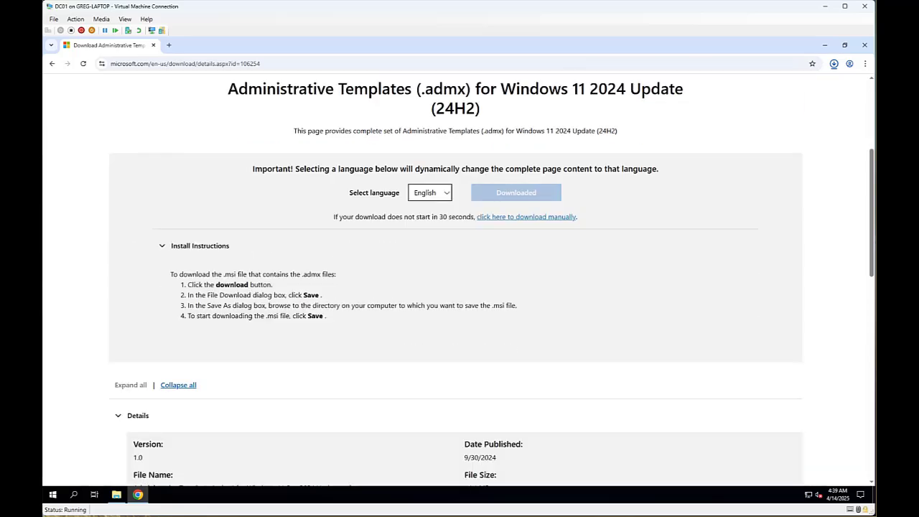
{"action": "scroll", "coordinate": [457, 280], "scroll_direction": "up", "scroll_amount": 2}
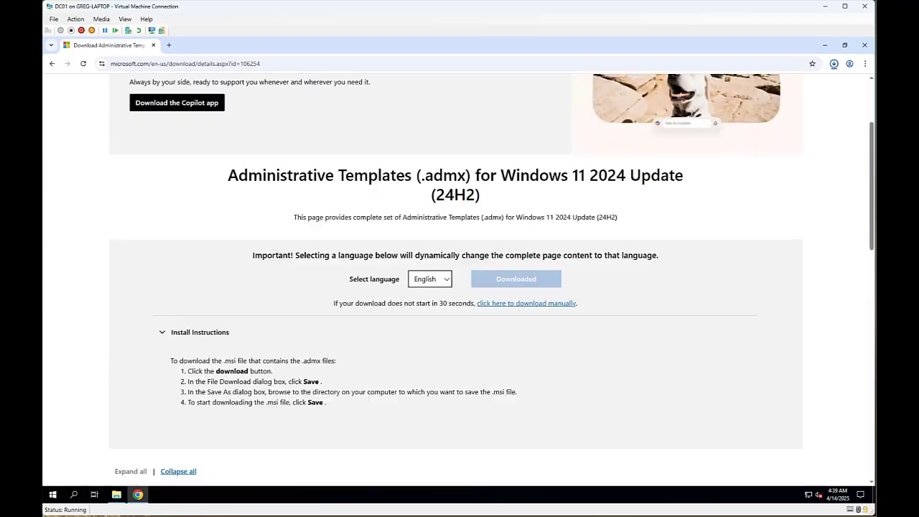
Run the downloaded Administrative Templates installer, minimize the File Explorer window behind it, and accept the license terms.
{"action": "left_click", "coordinate": [833, 63]}
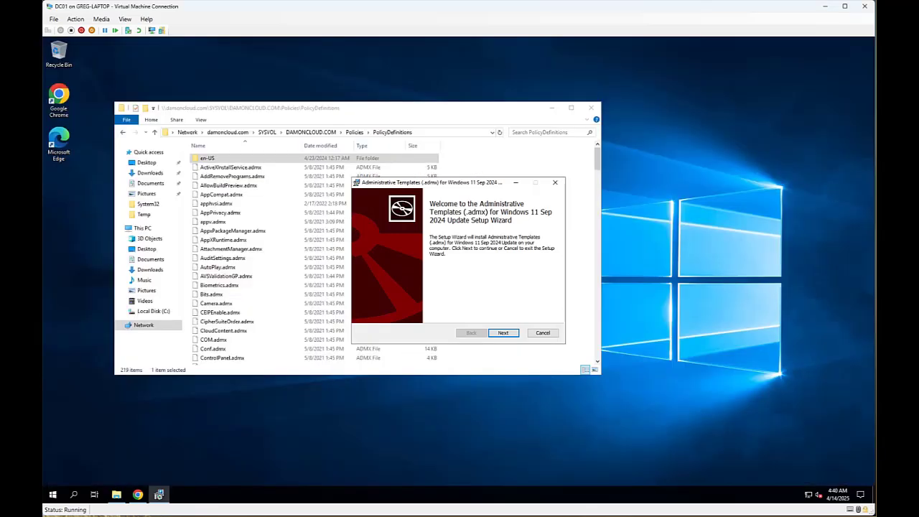
{"action": "left_click", "coordinate": [552, 107]}
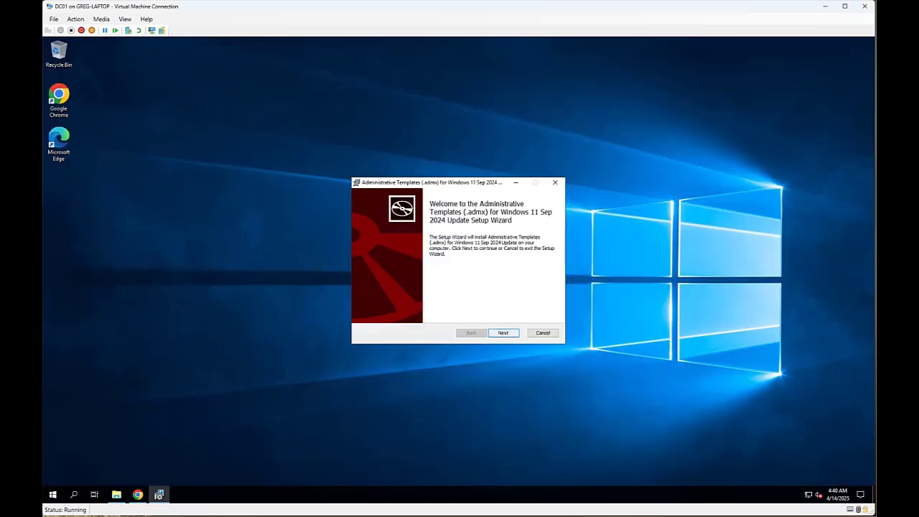
{"action": "left_click", "coordinate": [503, 333]}
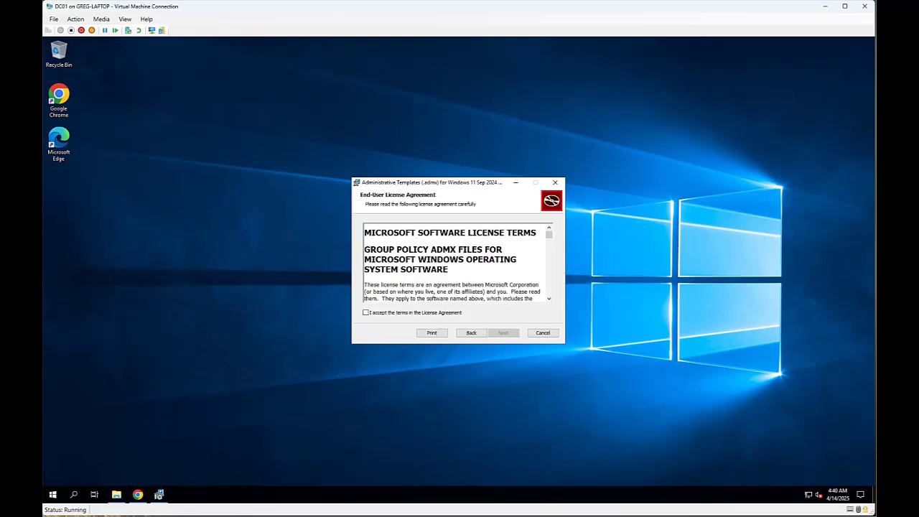
{"action": "left_click", "coordinate": [366, 313]}
{"action": "left_click", "coordinate": [503, 332]}
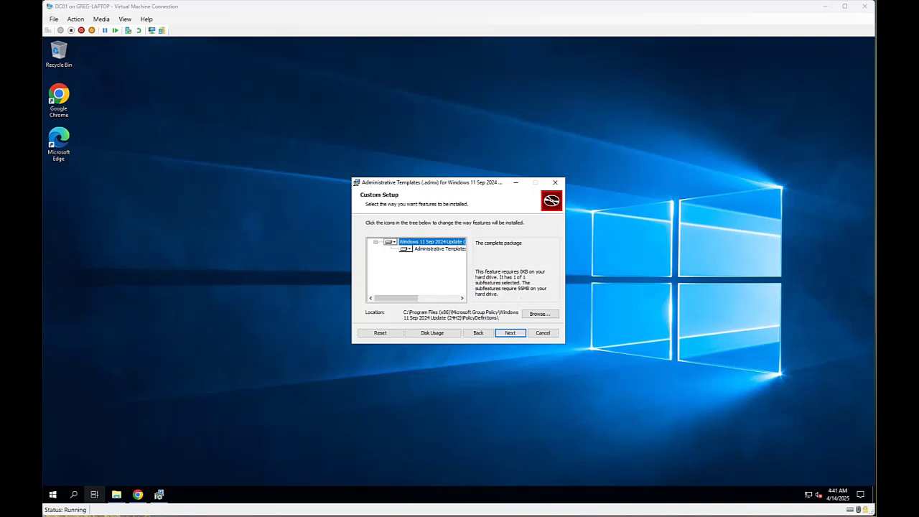
Copy the installer's destination folder path and paste it into a new text document created on the desktop.
{"action": "left_click", "coordinate": [540, 313]}
{"action": "key", "text": "ctrl+c"}
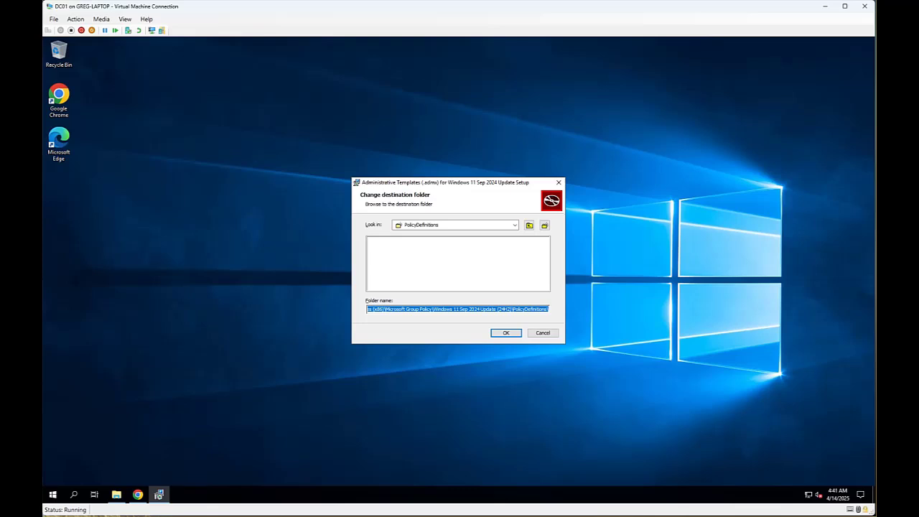
{"action": "right_click", "coordinate": [156, 325]}
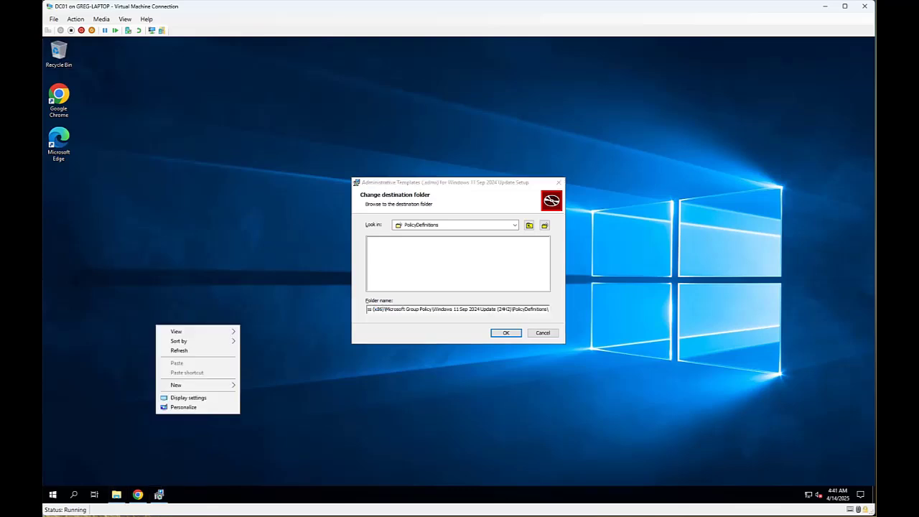
{"action": "mouse_move", "coordinate": [190, 385]}
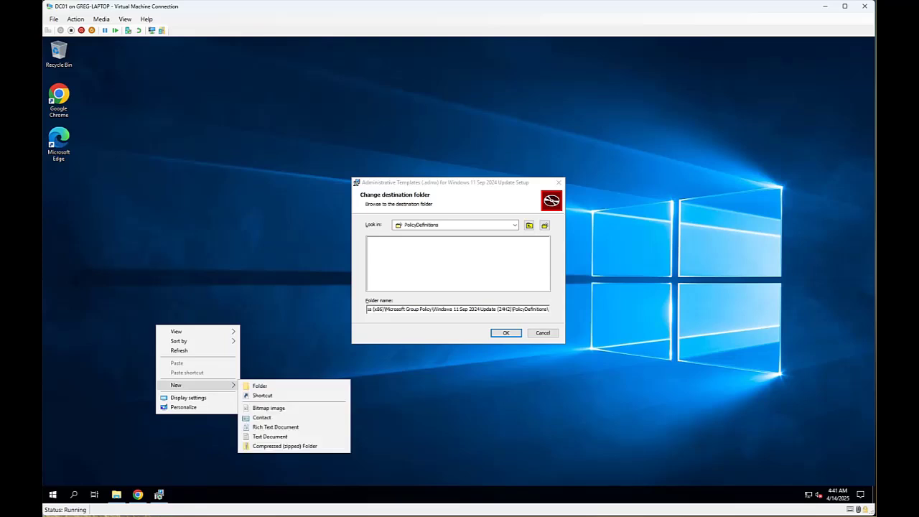
{"action": "left_click", "coordinate": [270, 436]}
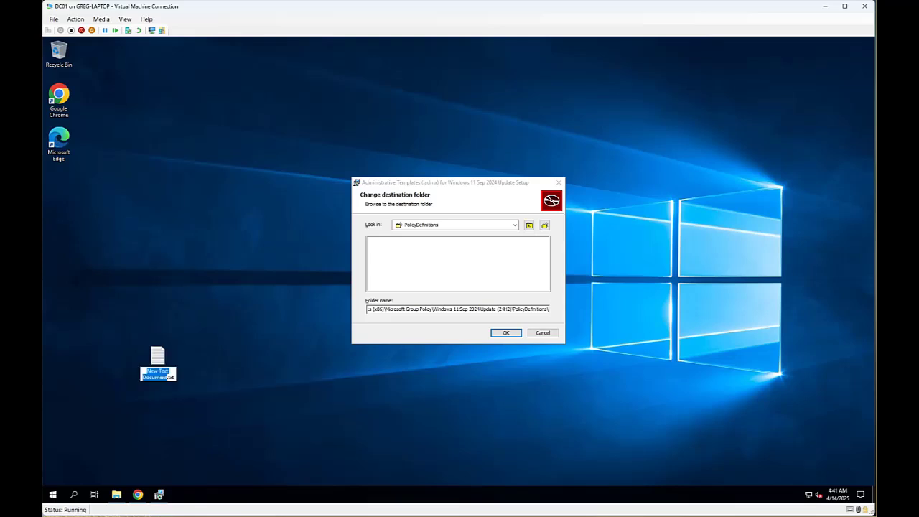
{"action": "key", "text": "Return"}
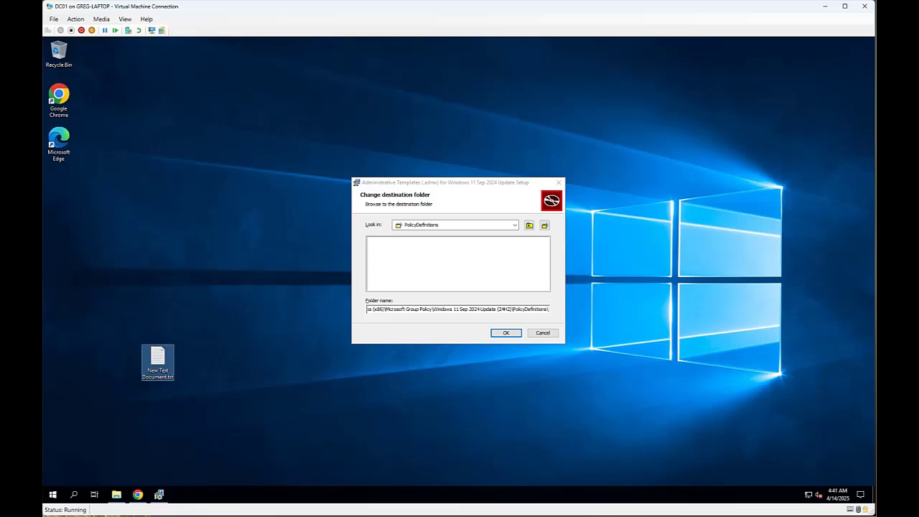
{"action": "key", "text": "Return"}
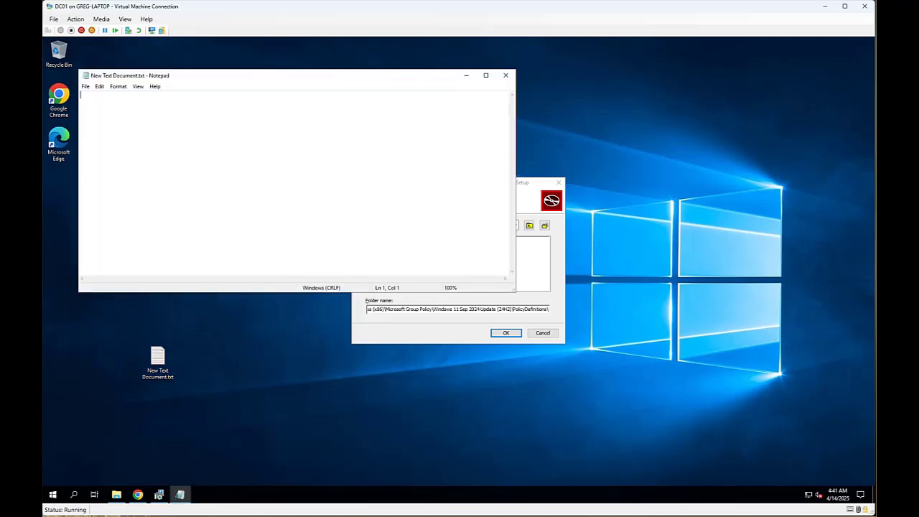
{"action": "key", "text": "ctrl+v"}
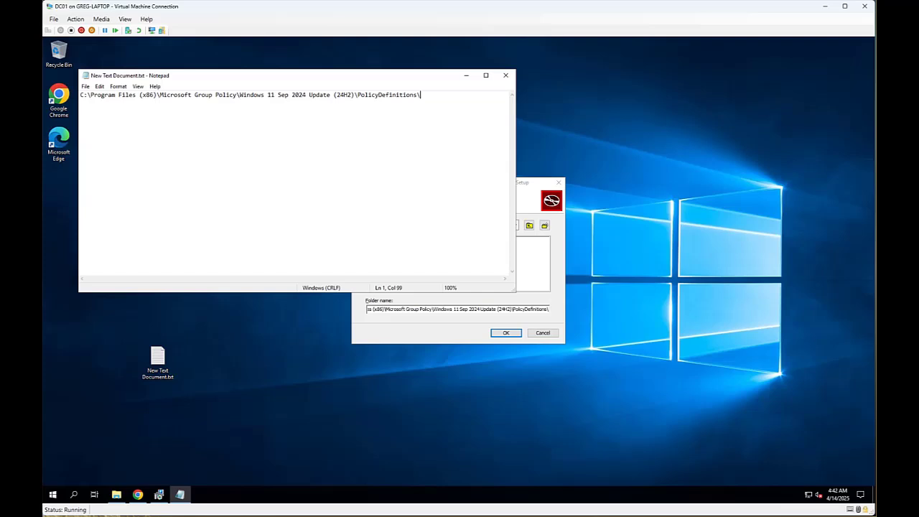
Keep the default destination folder, install the Administrative Templates, and finish the setup wizard.
{"action": "mouse_move", "coordinate": [116, 494]}
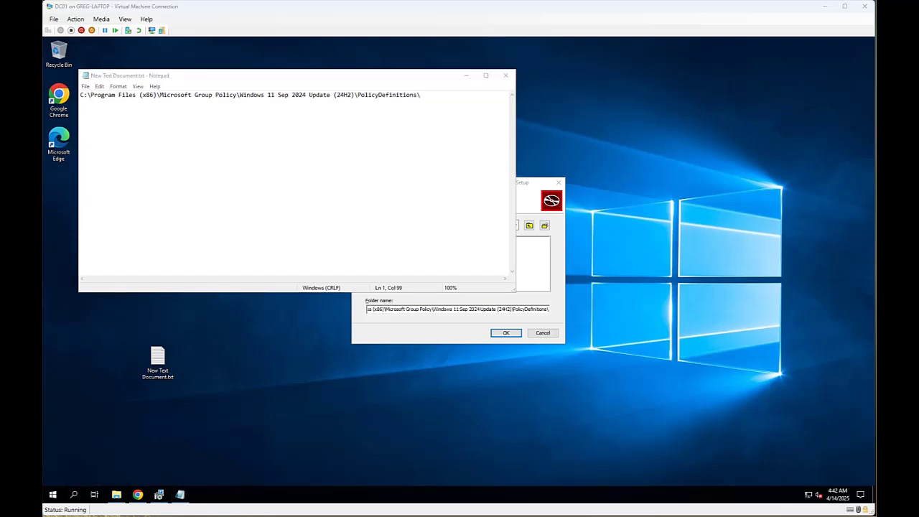
{"action": "left_click", "coordinate": [532, 183]}
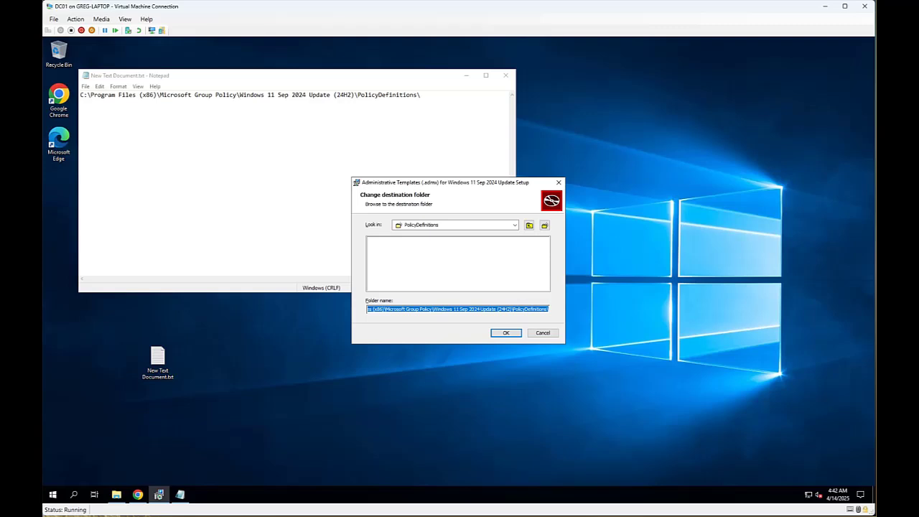
{"action": "left_click", "coordinate": [507, 333]}
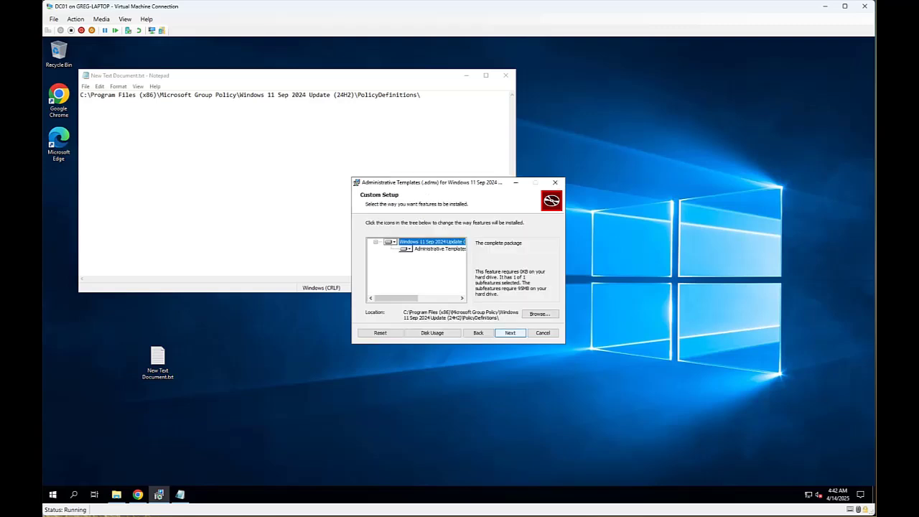
{"action": "left_click", "coordinate": [510, 333]}
{"action": "left_click", "coordinate": [510, 333]}
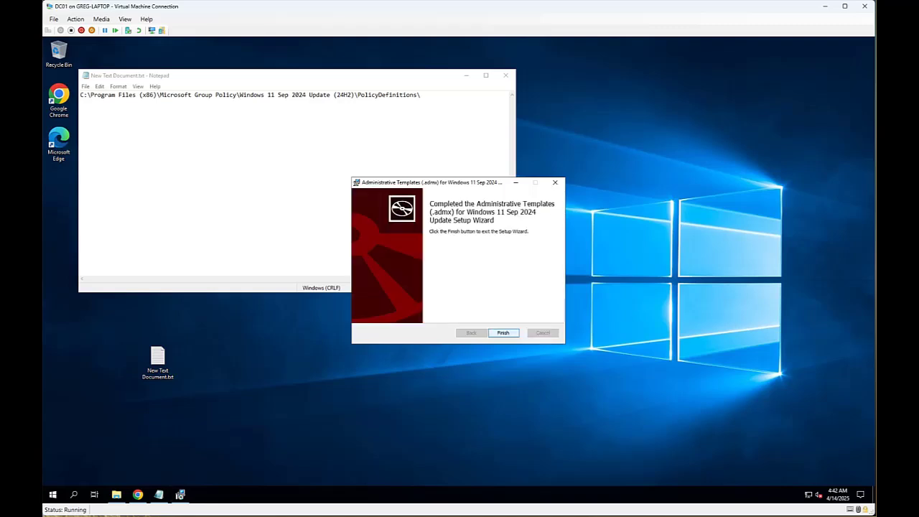
{"action": "key", "text": "Return"}
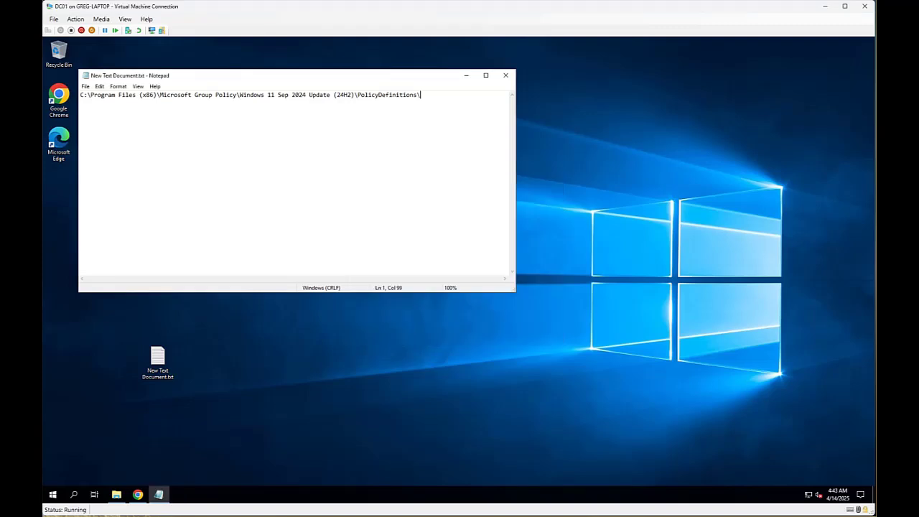
Open a new File Explorer window and arrange it and the Notepad window so both are accessible.
{"action": "right_click", "coordinate": [116, 494]}
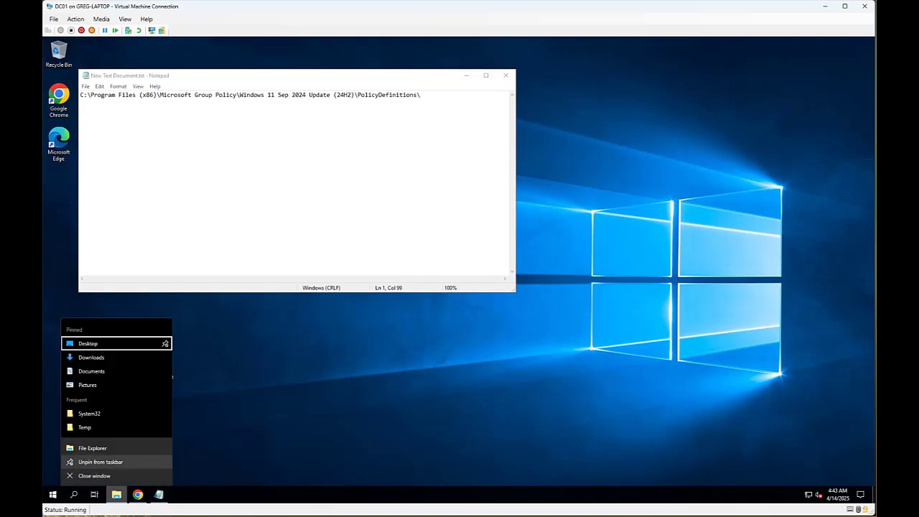
{"action": "left_click", "coordinate": [92, 448]}
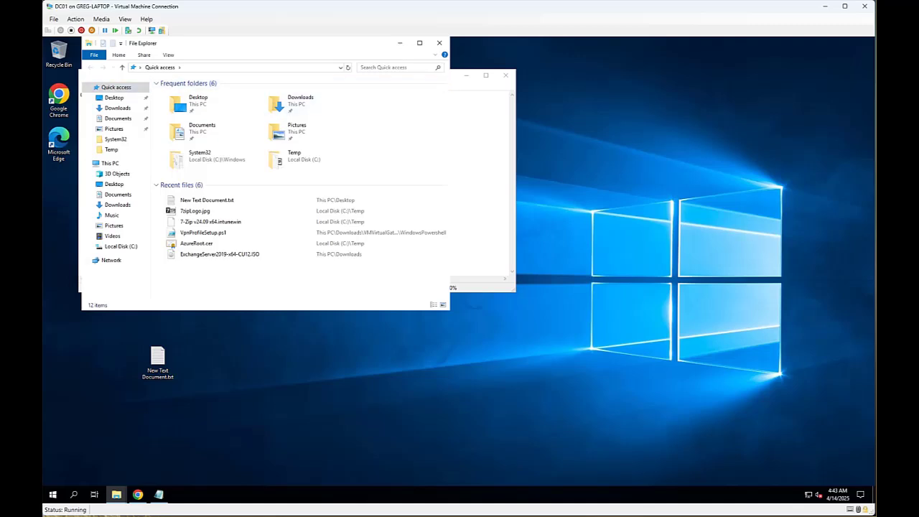
{"action": "left_click_drag", "start_coordinate": [458, 75], "coordinate": [562, 140]}
{"action": "left_click_drag", "start_coordinate": [316, 43], "coordinate": [658, 125]}
Copy the PolicyDefinitions path from the text document and open that folder in the new File Explorer window.
{"action": "left_click", "coordinate": [374, 216]}
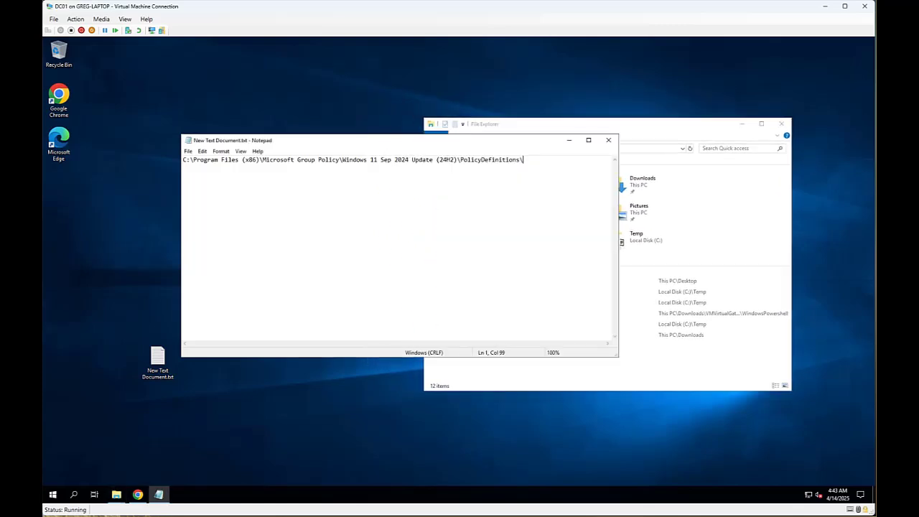
{"action": "key", "text": "ctrl+shift+Left"}
{"action": "key", "text": "ctrl+shift+Left"}
{"action": "key", "text": "ctrl+shift+Left"}
{"action": "key", "text": "ctrl+shift+Left"}
{"action": "key", "text": "ctrl+shift+Left"}
{"action": "key", "text": "ctrl+shift+Left"}
{"action": "key", "text": "ctrl+shift+Left"}
{"action": "key", "text": "ctrl+shift+Left"}
{"action": "key", "text": "ctrl+shift+Left"}
{"action": "key", "text": "ctrl+shift+Left"}
{"action": "key", "text": "ctrl+shift+Left"}
{"action": "key", "text": "ctrl+shift+Left"}
{"action": "key", "text": "ctrl+shift+Left"}
{"action": "key", "text": "ctrl+shift+Left"}
{"action": "key", "text": "ctrl+shift+Left"}
{"action": "key", "text": "ctrl+shift+Left"}
{"action": "key", "text": "ctrl+c"}
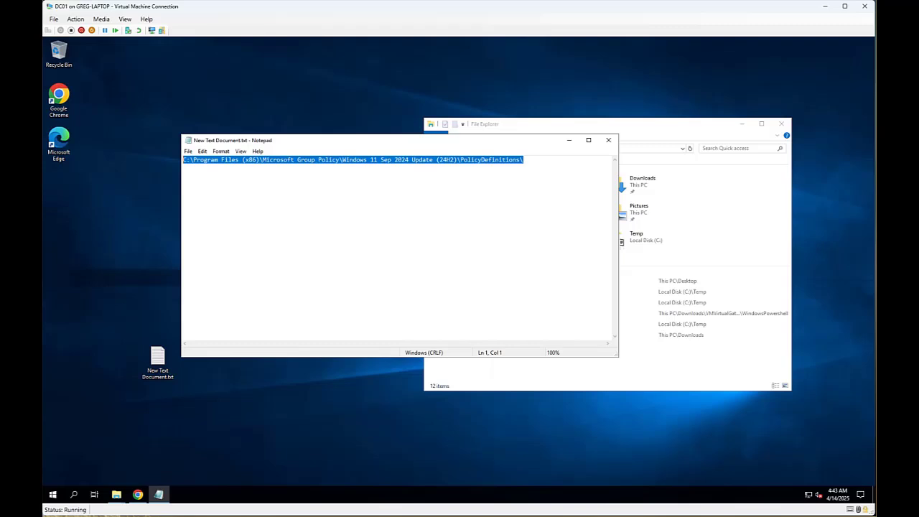
{"action": "key", "text": "alt+Tab"}
{"action": "key", "text": "alt+d"}
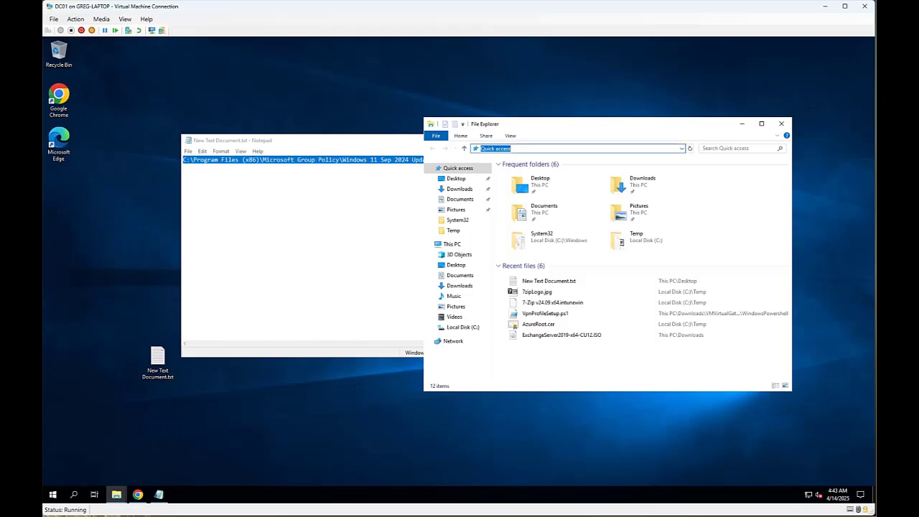
{"action": "key", "text": "ctrl+v"}
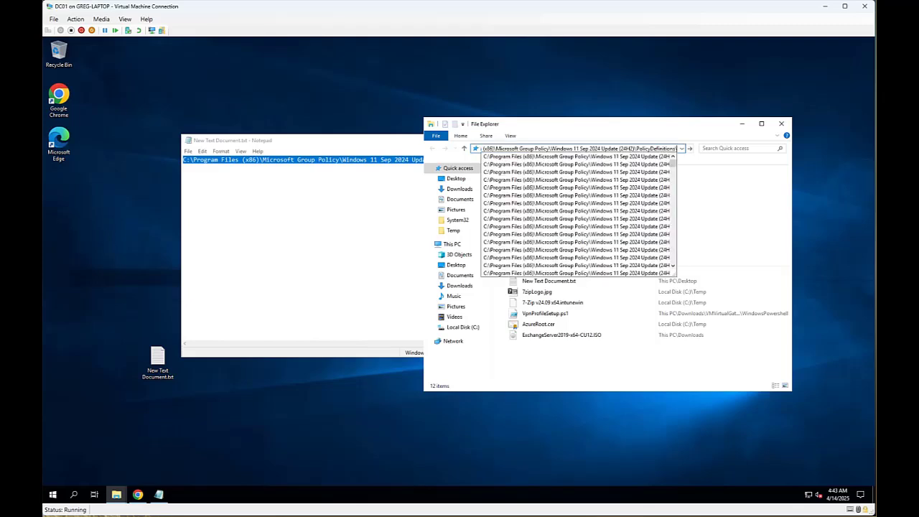
{"action": "key", "text": "Return"}
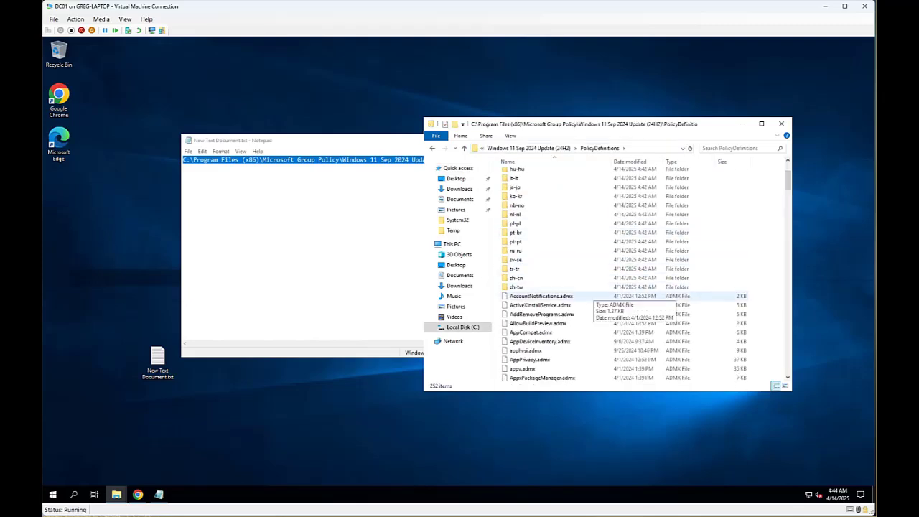
Select all ADMX files from AccountNotifications.admx through wwansvc.admx, check the selection, and copy them.
{"action": "left_click", "coordinate": [590, 296]}
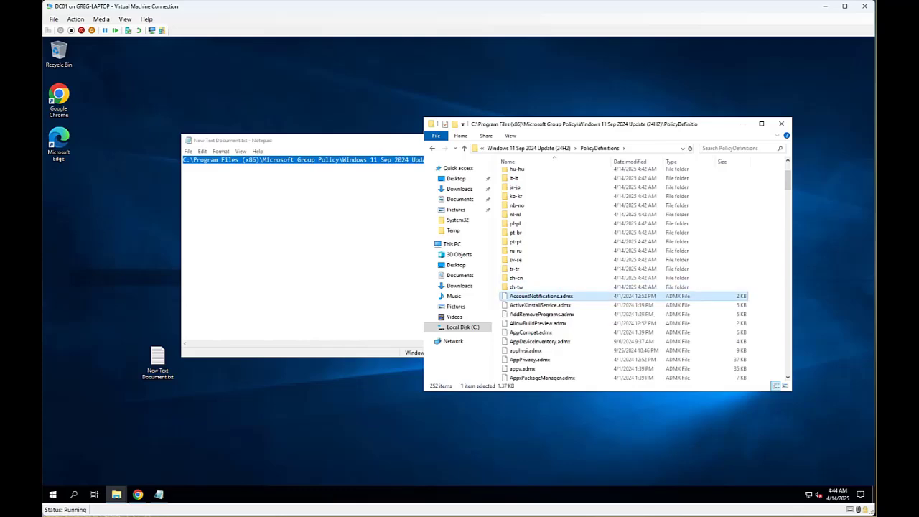
{"action": "left_click_drag", "start_coordinate": [788, 180], "coordinate": [787, 366]}
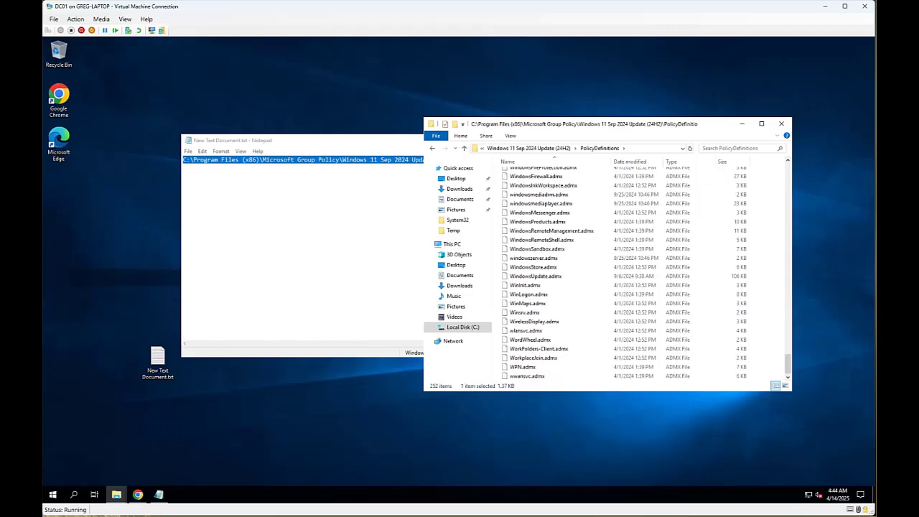
{"action": "left_click", "coordinate": [528, 376], "text": "shift"}
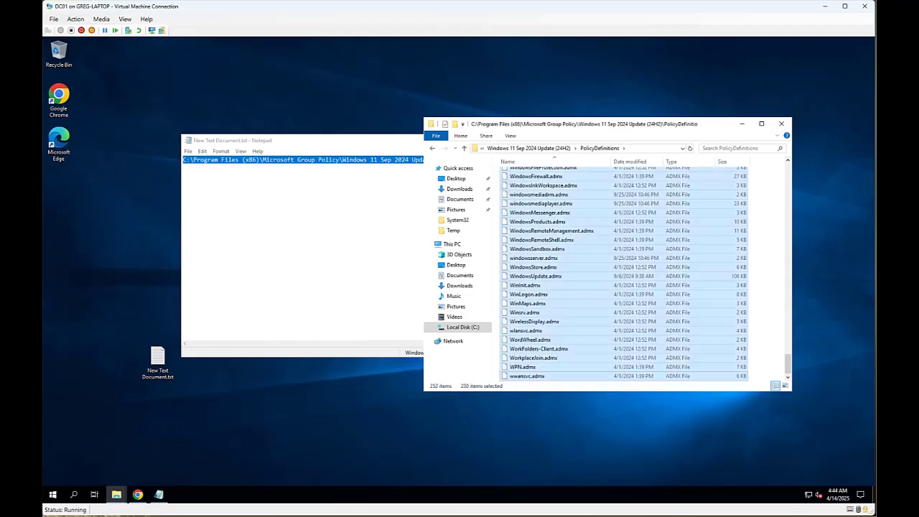
{"action": "scroll", "coordinate": [528, 377], "scroll_direction": "up", "scroll_amount": 3}
{"action": "scroll", "coordinate": [623, 273], "scroll_direction": "up", "scroll_amount": 20}
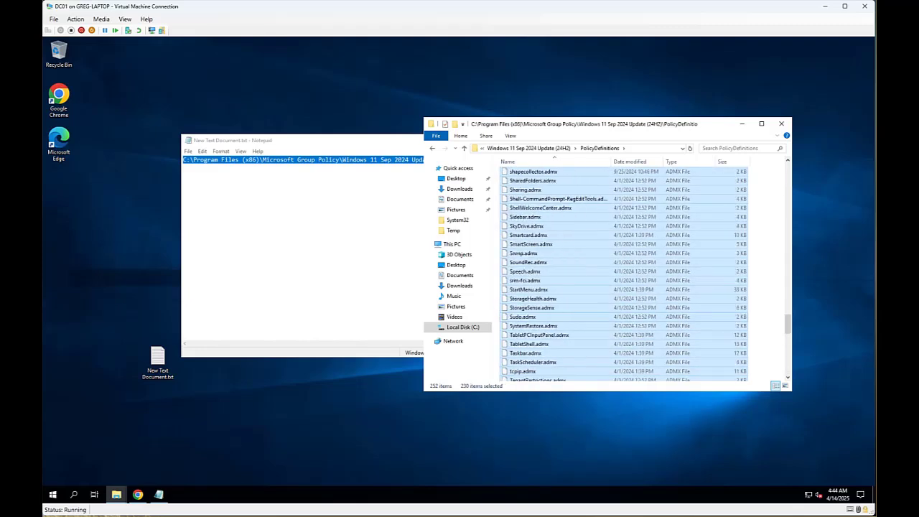
{"action": "scroll", "coordinate": [623, 273], "scroll_direction": "up", "scroll_amount": 20}
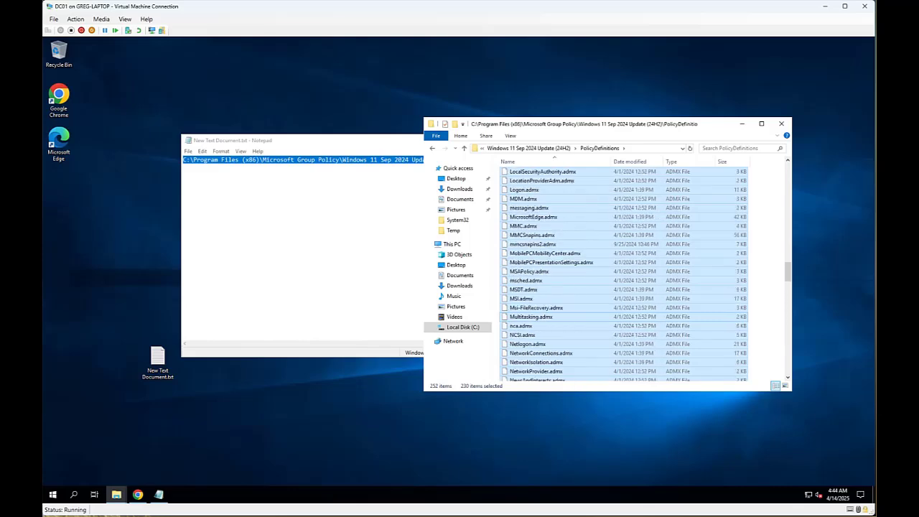
{"action": "scroll", "coordinate": [623, 273], "scroll_direction": "up", "scroll_amount": 20}
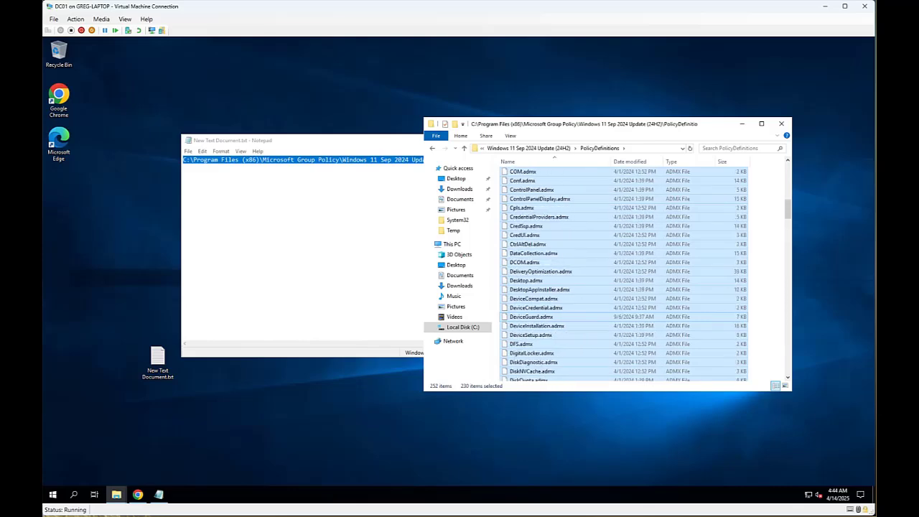
{"action": "scroll", "coordinate": [621, 311], "scroll_direction": "down", "scroll_amount": 1}
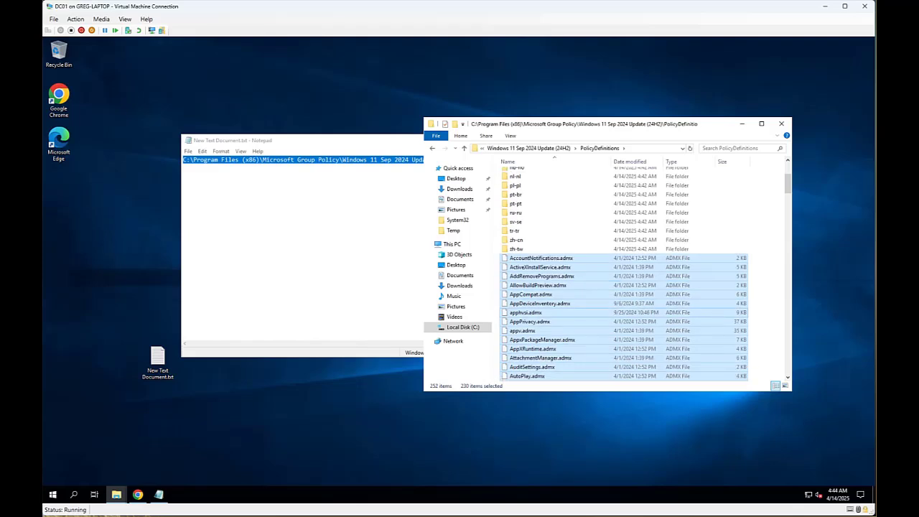
{"action": "right_click", "coordinate": [621, 311]}
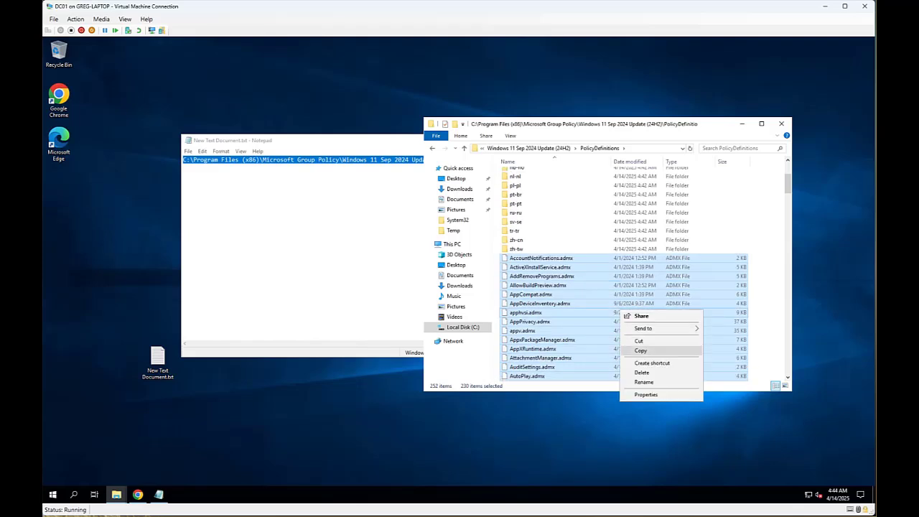
{"action": "left_click", "coordinate": [641, 350]}
Switch to the domain's SYSVOL PolicyDefinitions window and paste the copied ADMX files into it.
{"action": "mouse_move", "coordinate": [117, 494]}
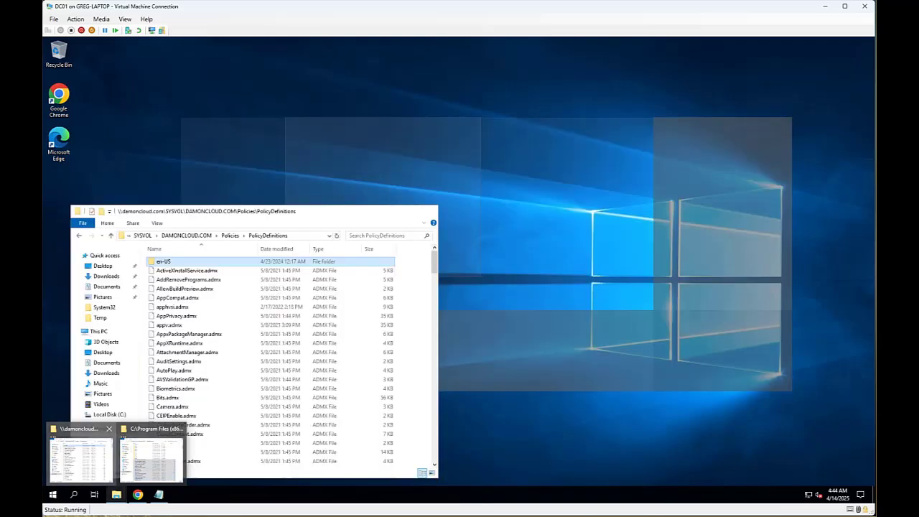
{"action": "left_click", "coordinate": [80, 458]}
{"action": "left_click", "coordinate": [602, 124]}
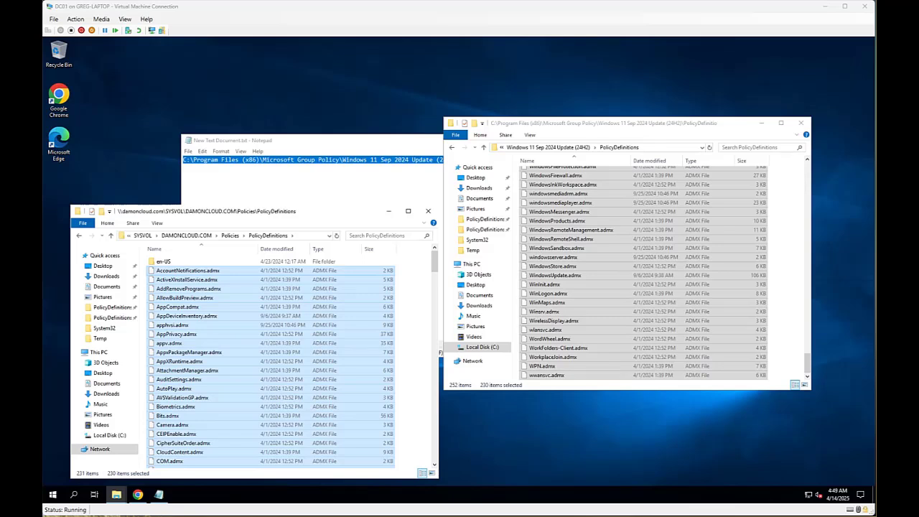
Close both PolicyDefinitions windows and close the text document without saving its changes.
{"action": "left_click", "coordinate": [428, 211]}
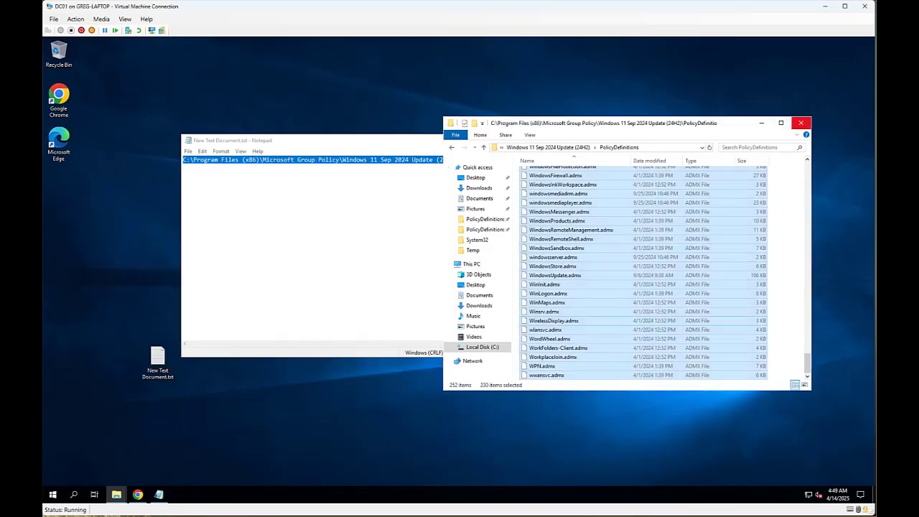
{"action": "left_click", "coordinate": [802, 123]}
{"action": "left_click", "coordinate": [608, 140]}
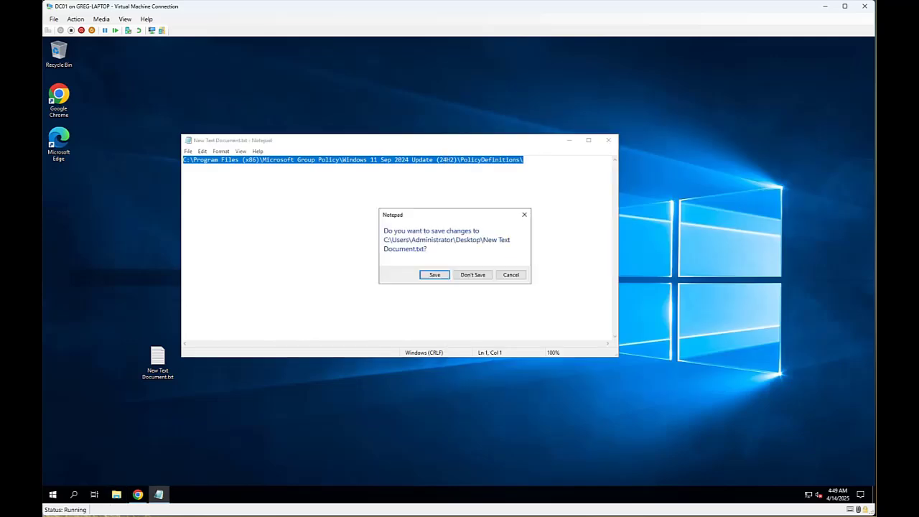
{"action": "left_click", "coordinate": [469, 273]}
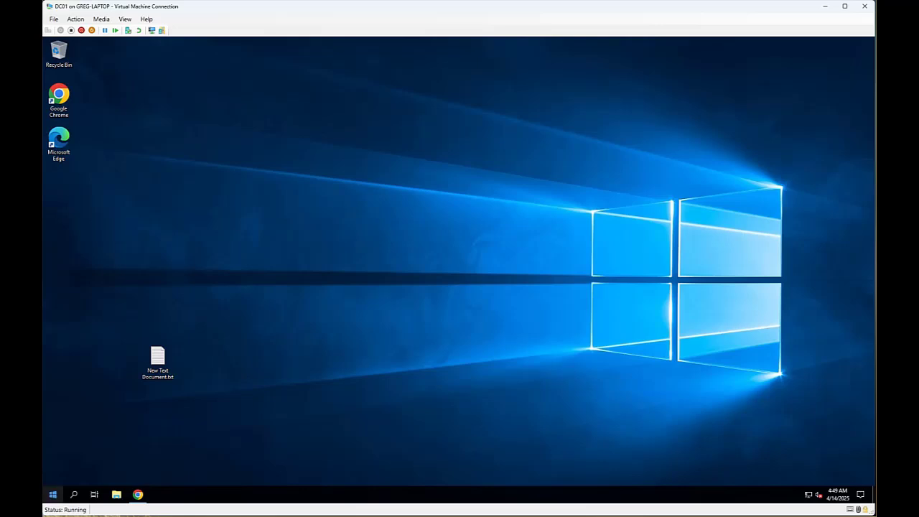
Open Windows Administrative Tools and maximize its window.
{"action": "left_click", "coordinate": [52, 494]}
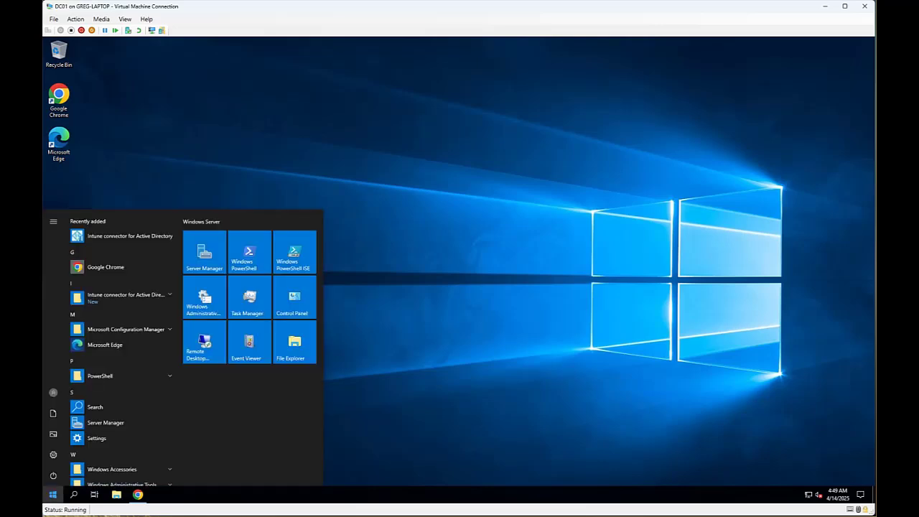
{"action": "left_click", "coordinate": [204, 298]}
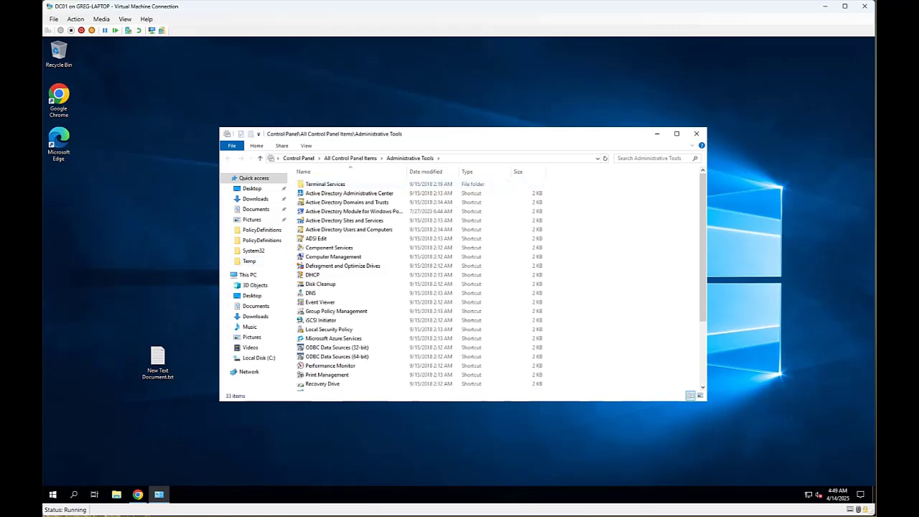
{"action": "left_click", "coordinate": [676, 133]}
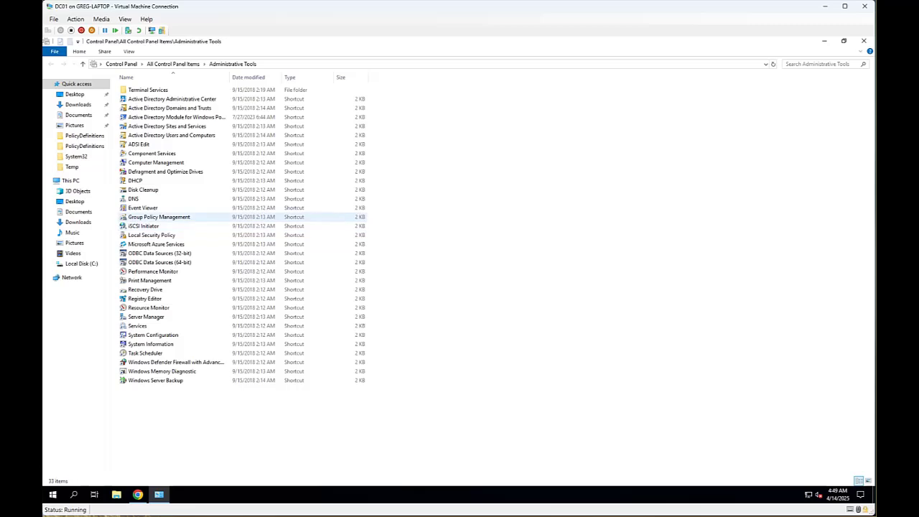
Open Group Policy Management, open the Default Domain Policy for editing, and maximize the editor window.
{"action": "double_click", "coordinate": [180, 217]}
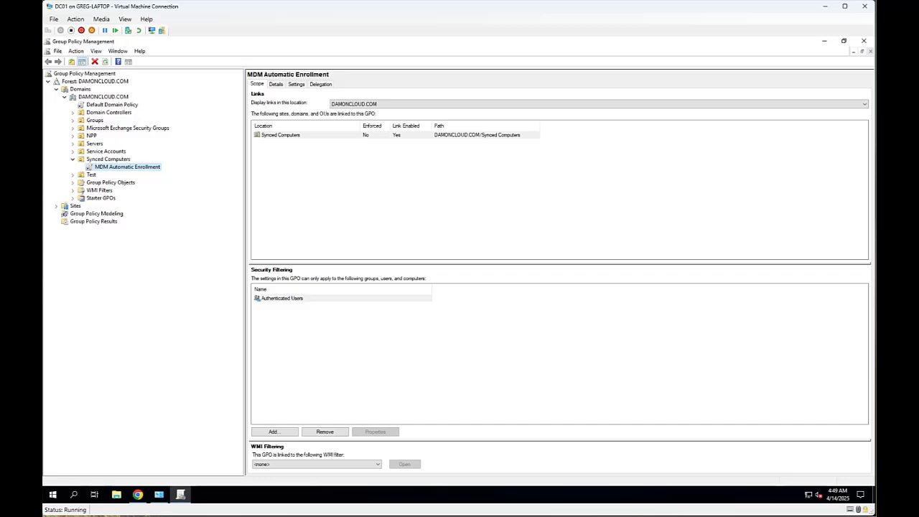
{"action": "left_click", "coordinate": [112, 104]}
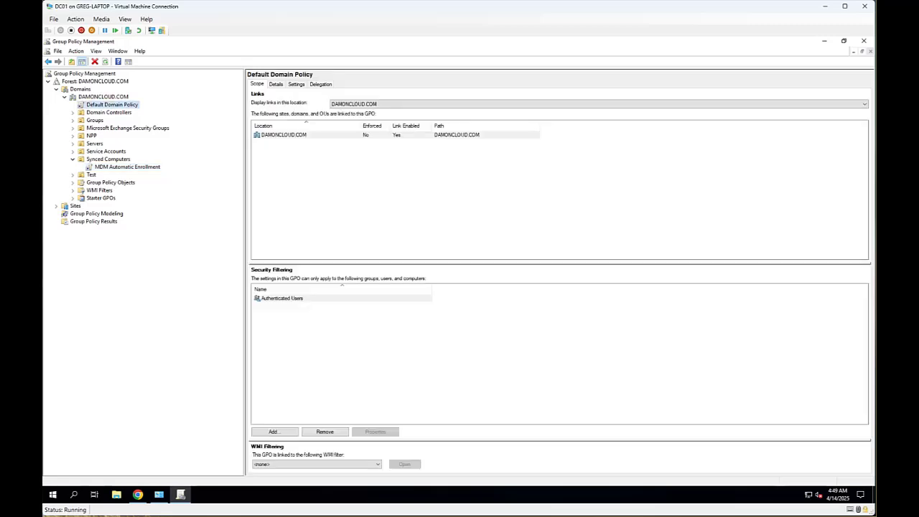
{"action": "right_click", "coordinate": [100, 105]}
{"action": "left_click", "coordinate": [119, 111]}
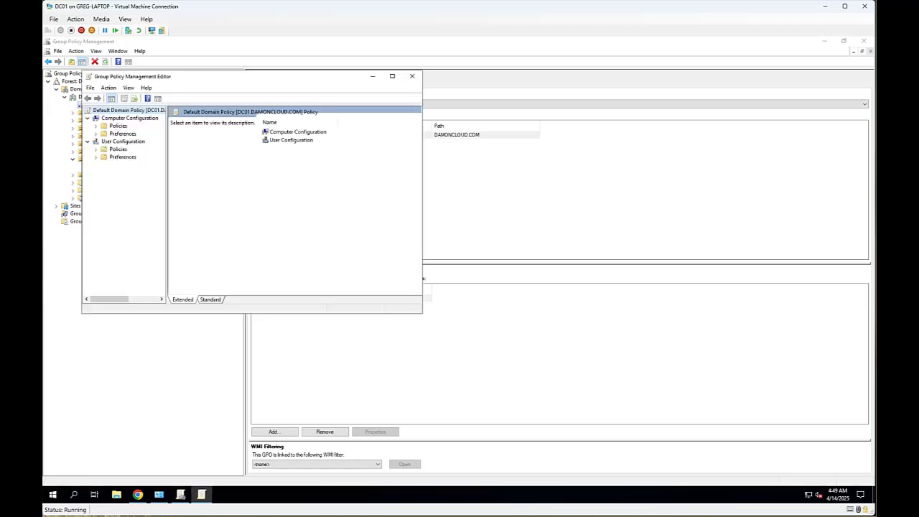
{"action": "key", "text": "super+Up"}
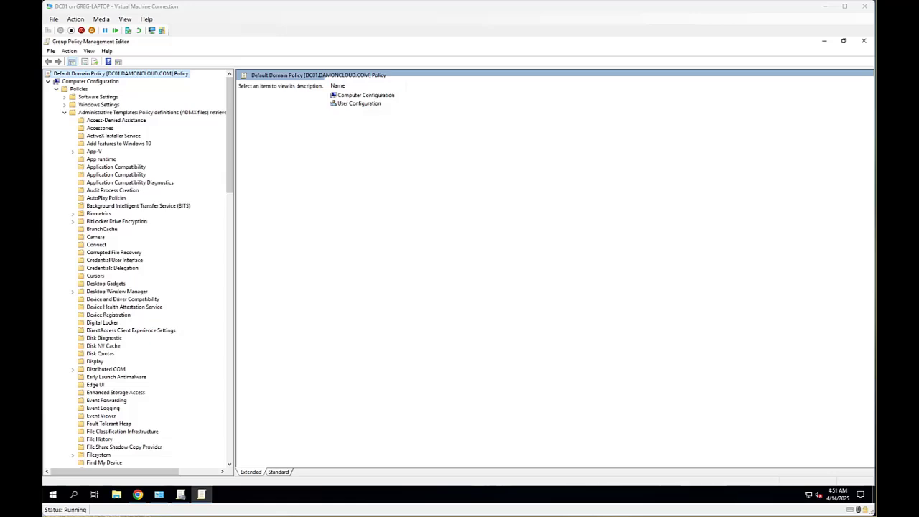
Expand Administrative Templates under Computer Configuration > Policies and look through its list of policy folders.
{"action": "left_click", "coordinate": [229, 135]}
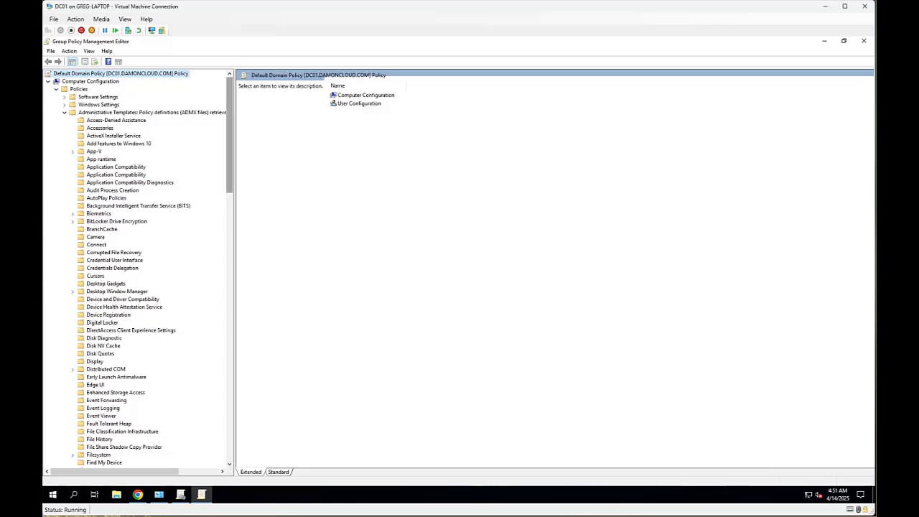
{"action": "left_click_drag", "start_coordinate": [229, 135], "coordinate": [229, 359]}
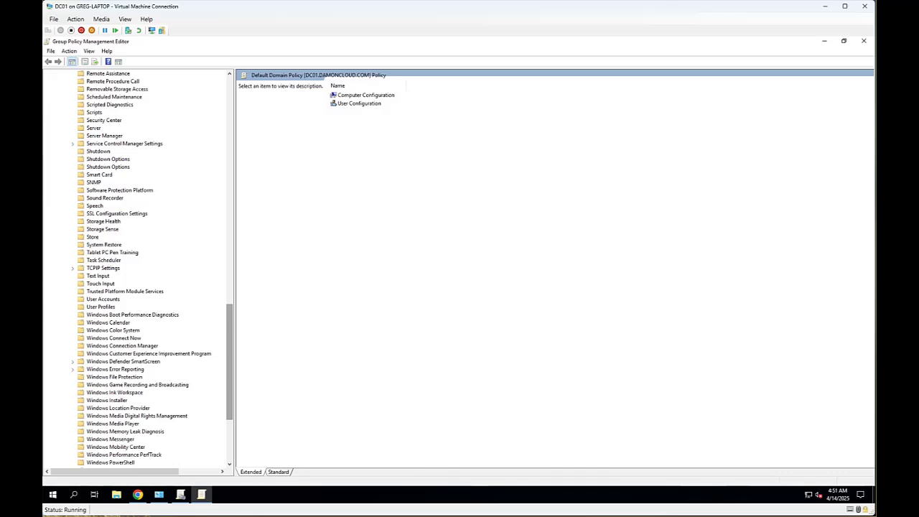
{"action": "scroll", "coordinate": [137, 268], "scroll_direction": "down", "scroll_amount": 5}
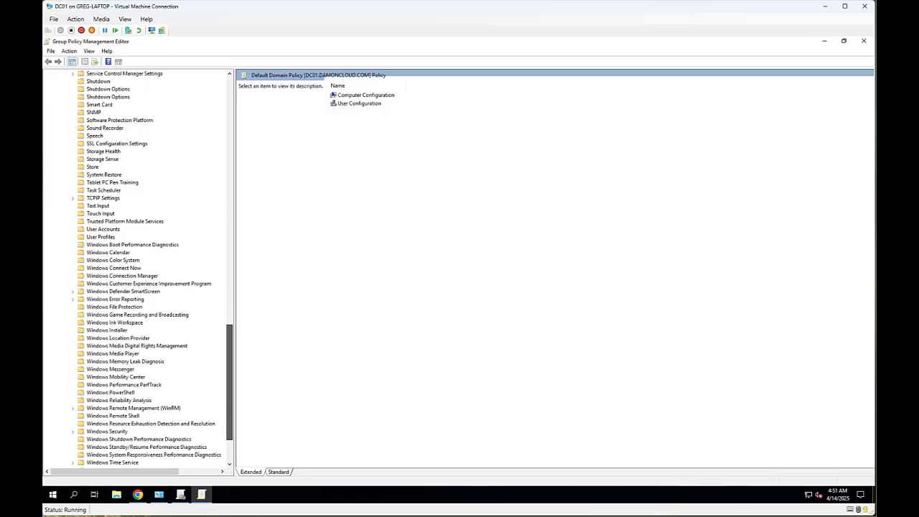
{"action": "scroll", "coordinate": [137, 268], "scroll_direction": "up", "scroll_amount": 20}
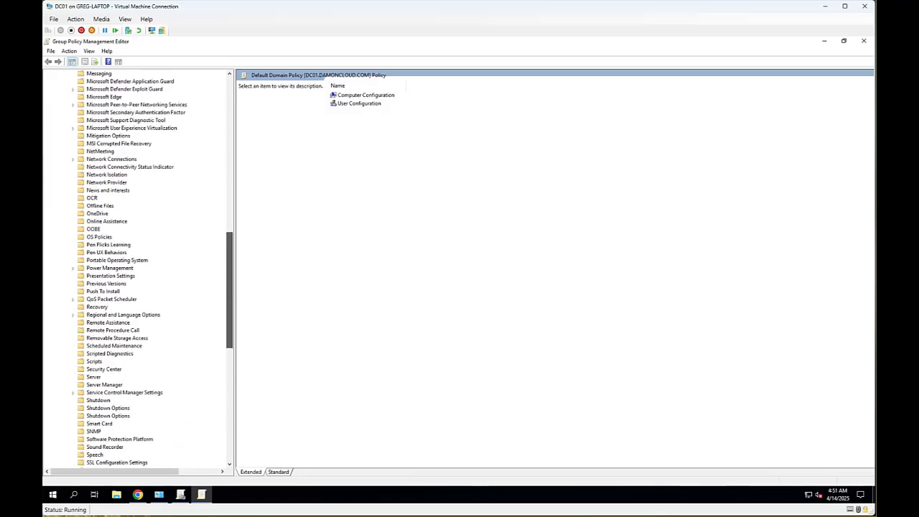
{"action": "scroll", "coordinate": [136, 267], "scroll_direction": "up", "scroll_amount": 5}
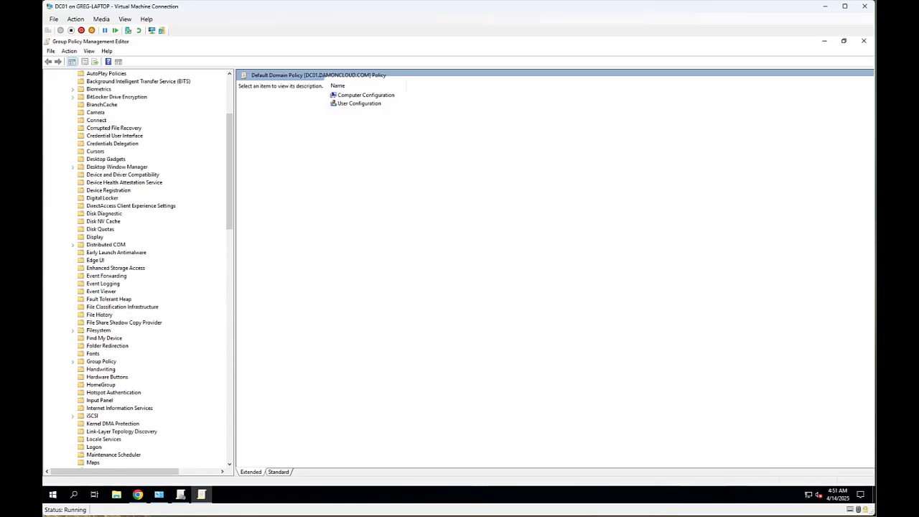
Minimize the Group Policy Management Editor and Group Policy Management windows, and close the Administrative Tools window.
{"action": "mouse_move", "coordinate": [138, 494]}
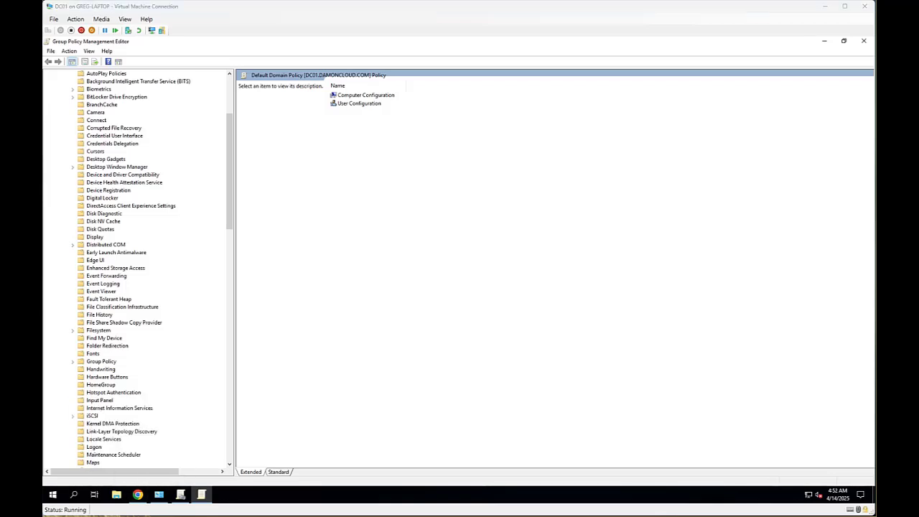
{"action": "left_click", "coordinate": [824, 41]}
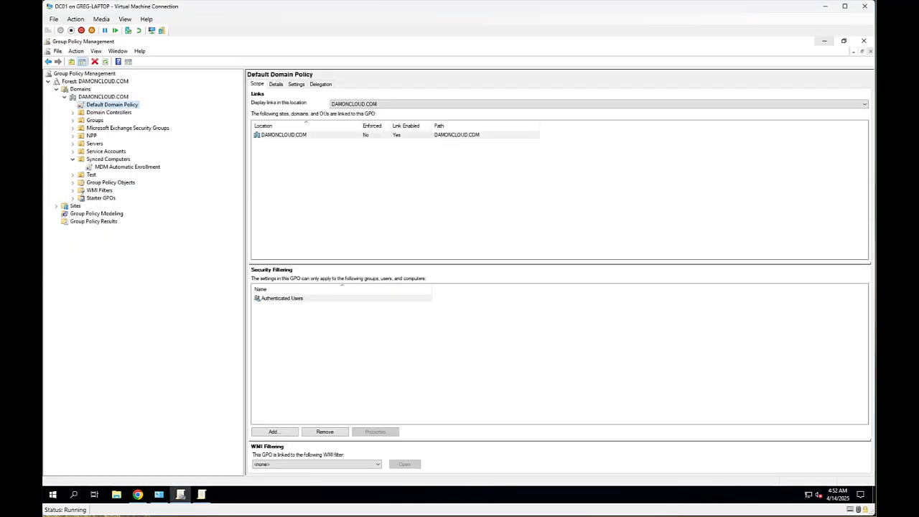
{"action": "left_click", "coordinate": [824, 41]}
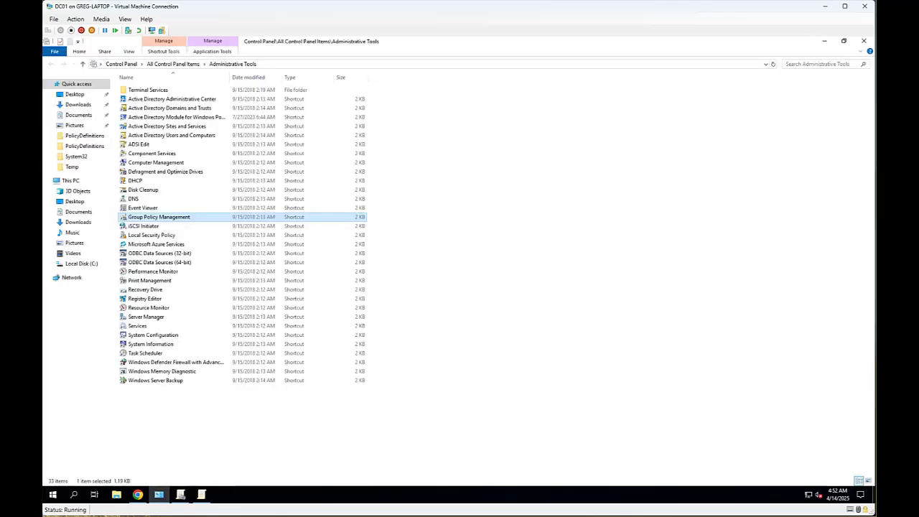
{"action": "left_click", "coordinate": [864, 41]}
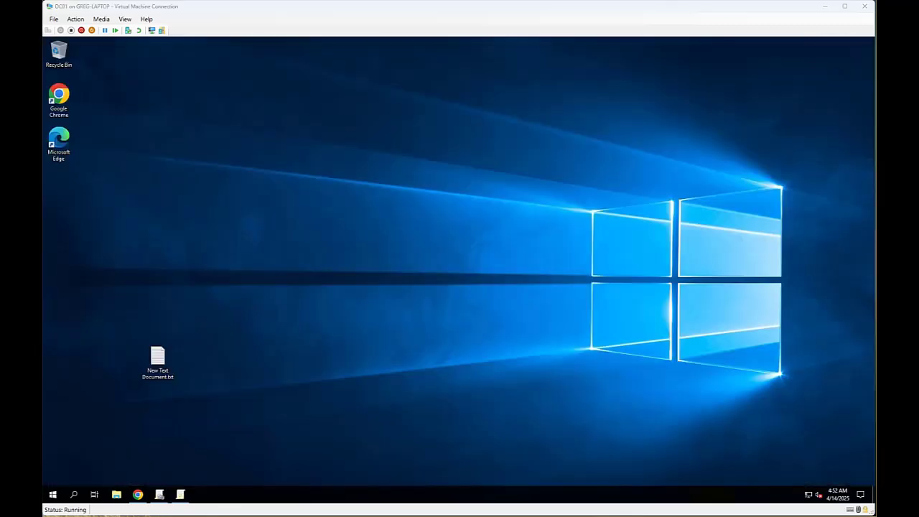
{"action": "left_click", "coordinate": [138, 495]}
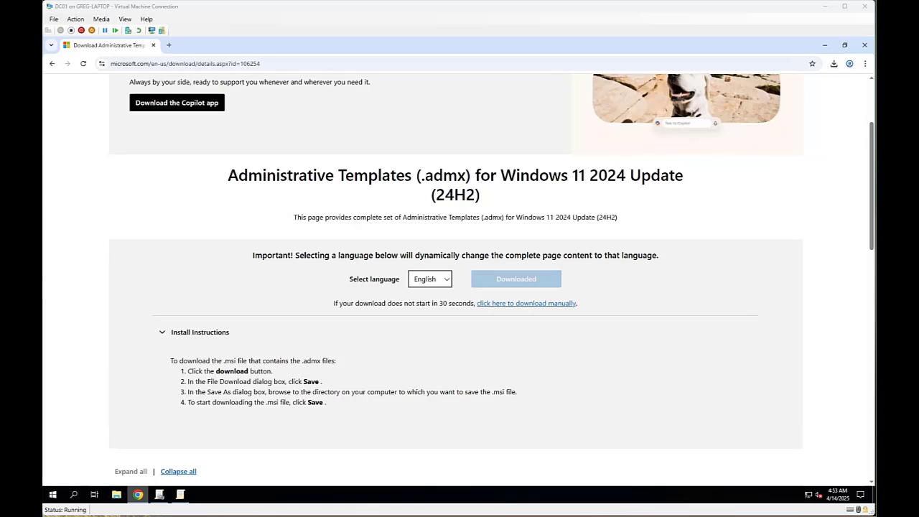
{"action": "key", "text": "ctrl+t"}
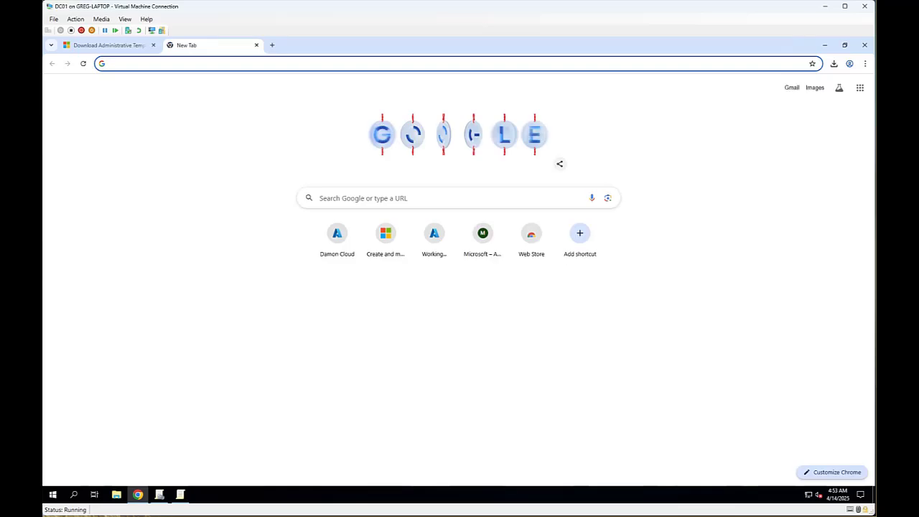
{"action": "type", "text": "https://support.google.com/chrome/a/answer/187202?hl=en#zippy=%2Cwindows"}
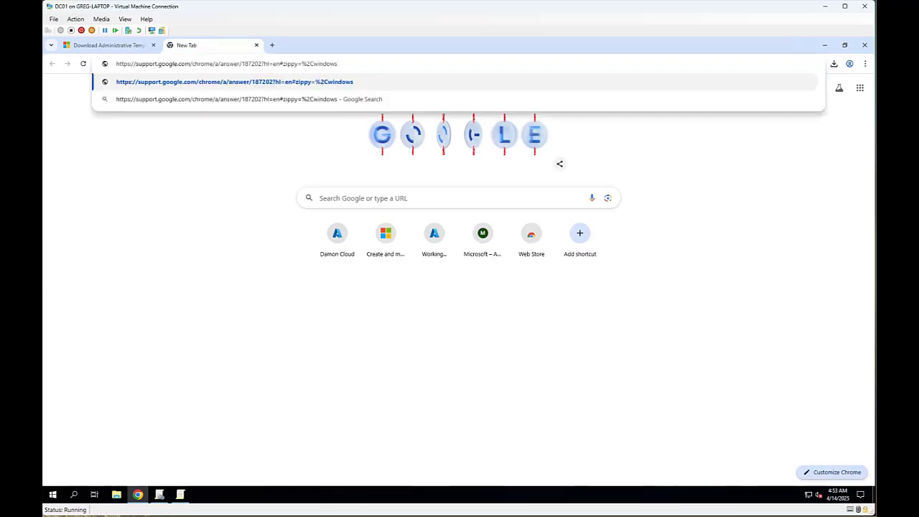
{"action": "key", "text": "Return"}
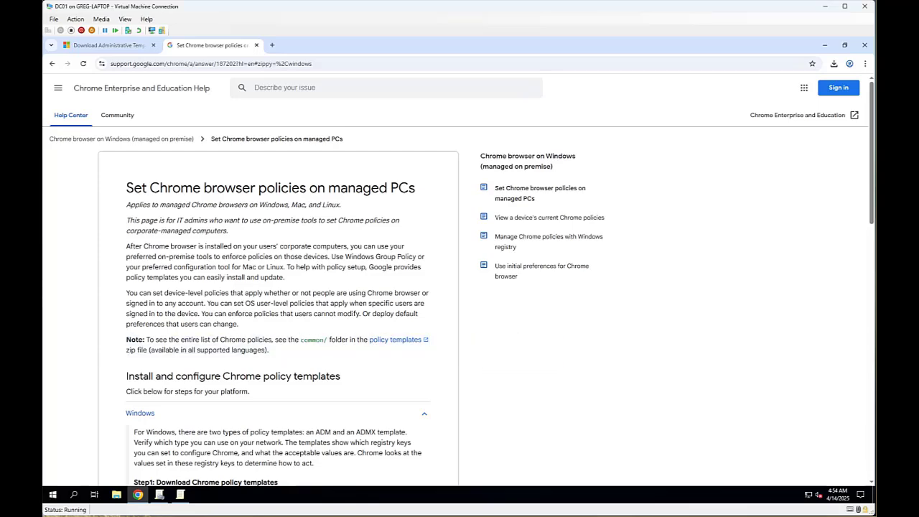
Read through the Windows instructions for downloading, opening and configuring the Chrome policy templates.
{"action": "scroll", "coordinate": [460, 287], "scroll_direction": "down", "scroll_amount": 2}
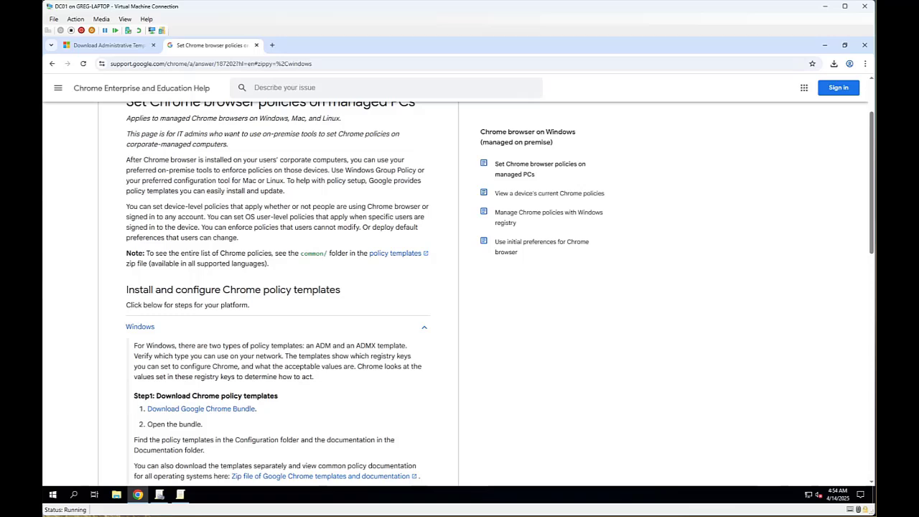
{"action": "scroll", "coordinate": [461, 294], "scroll_direction": "down", "scroll_amount": 2}
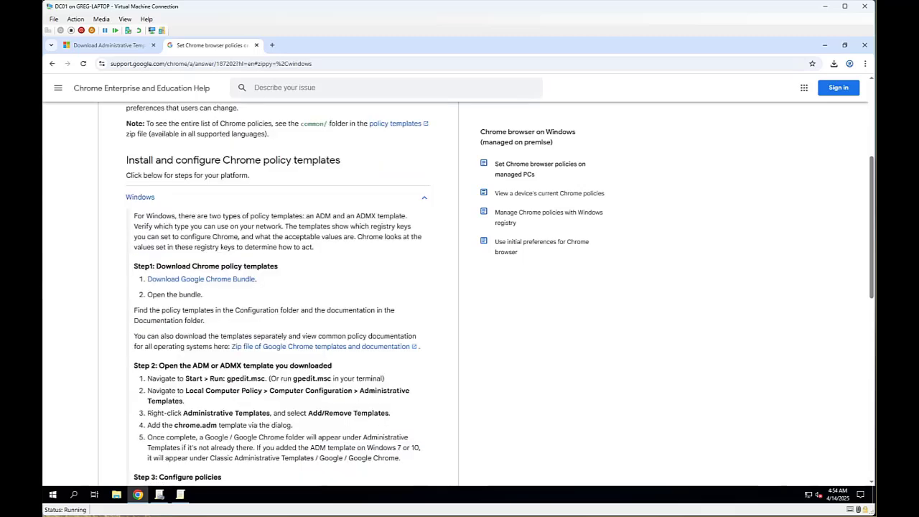
{"action": "scroll", "coordinate": [461, 294], "scroll_direction": "down", "scroll_amount": 1}
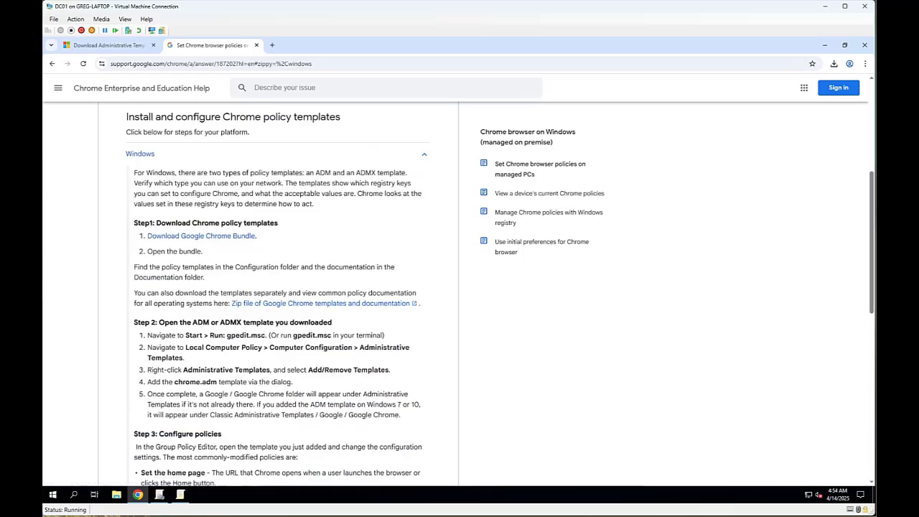
{"action": "scroll", "coordinate": [278, 294], "scroll_direction": "down", "scroll_amount": 1}
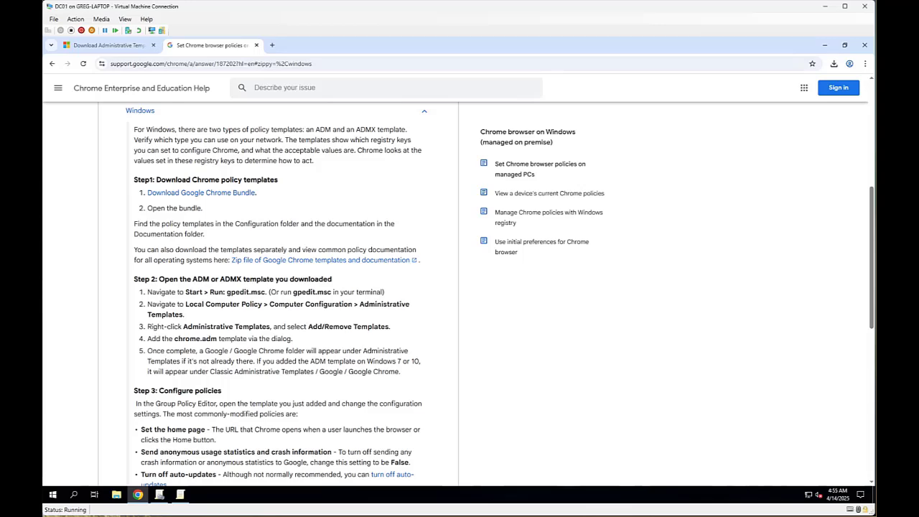
{"action": "scroll", "coordinate": [460, 294], "scroll_direction": "down", "scroll_amount": 3}
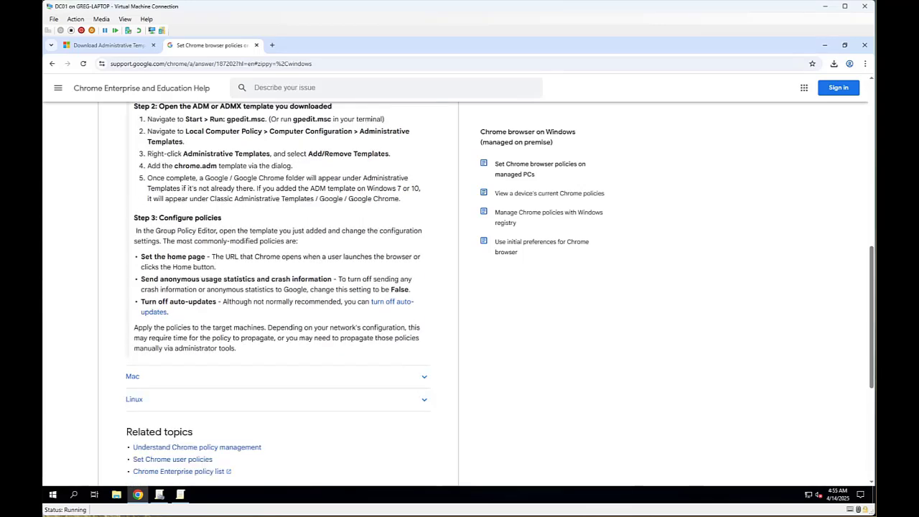
{"action": "scroll", "coordinate": [459, 294], "scroll_direction": "up", "scroll_amount": 6}
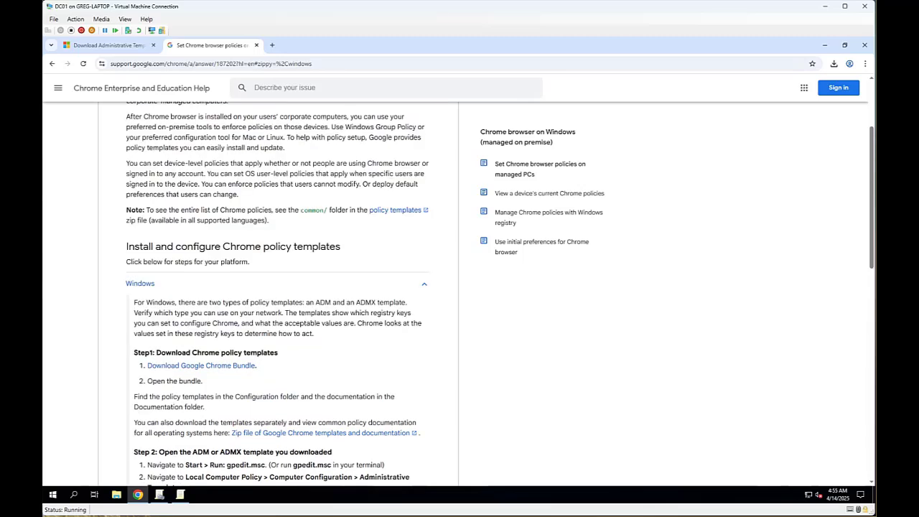
{"action": "scroll", "coordinate": [460, 294], "scroll_direction": "up", "scroll_amount": 3}
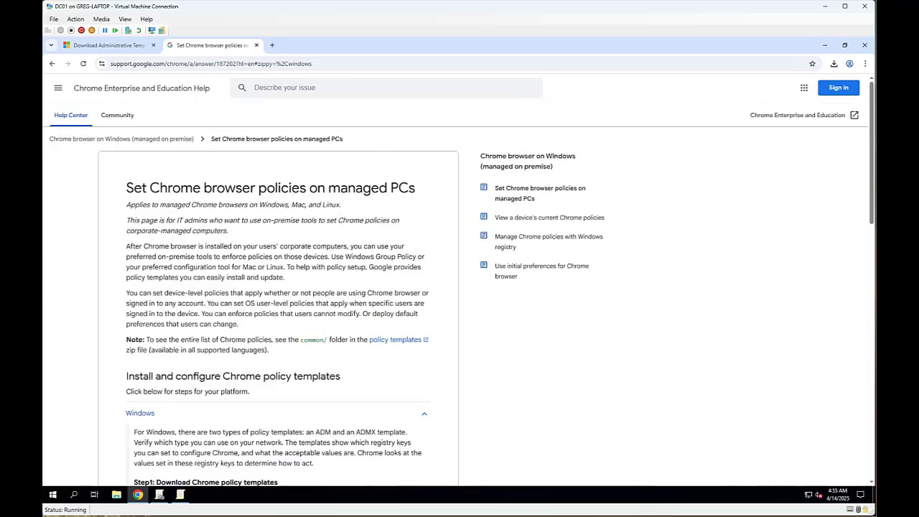